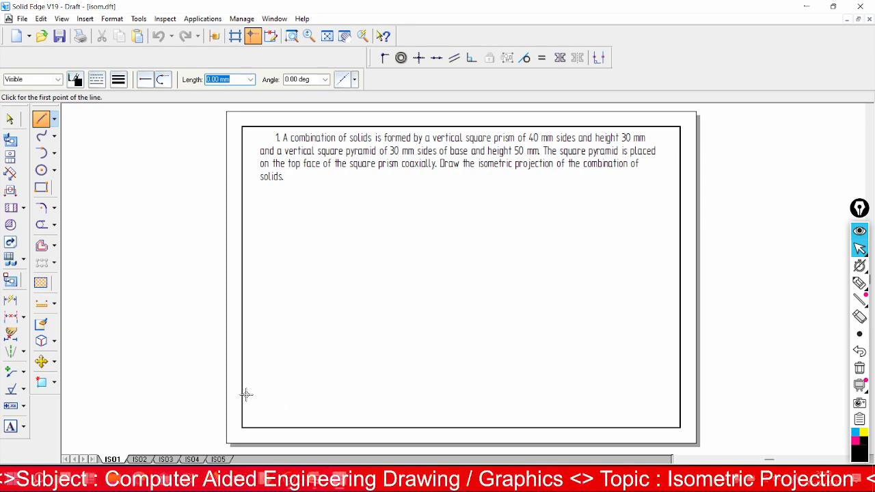
Step: Draw a horizontal base line near the sheet's lower edge and a vertical line rising from it up to below the problem text
left_click(268, 396)
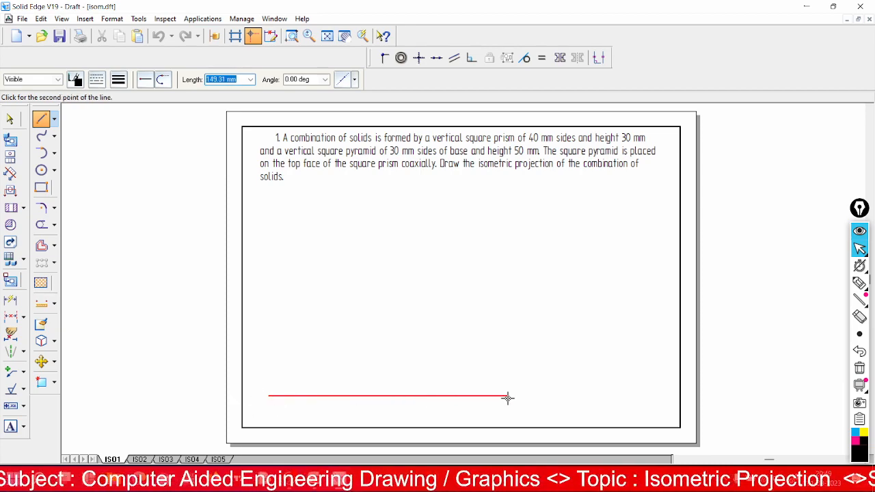
left_click(669, 397)
right_click(443, 257)
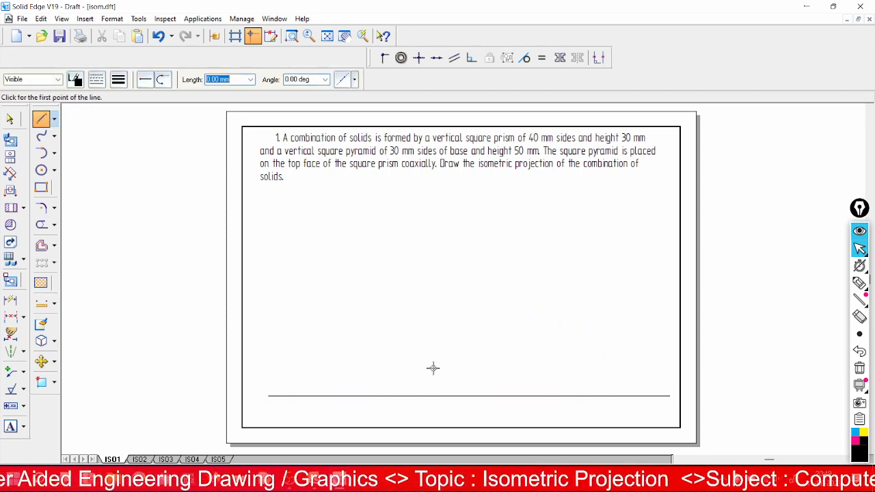
left_click(338, 396)
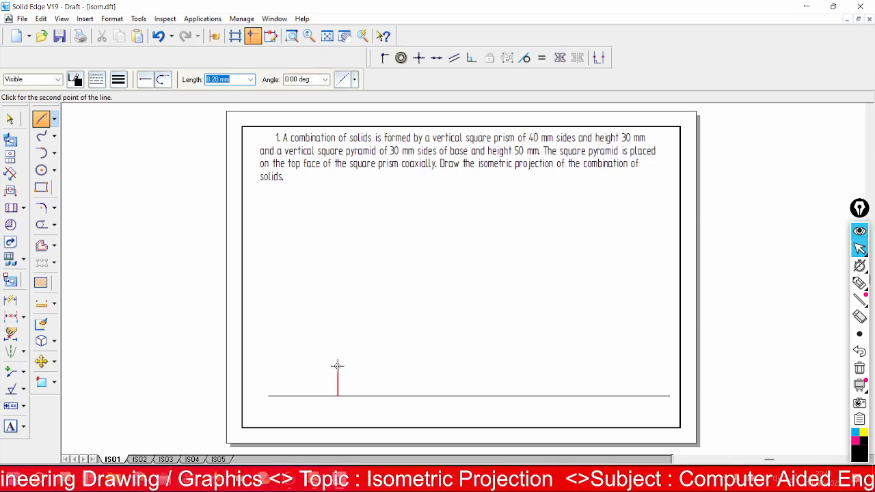
left_click(338, 182)
right_click(509, 304)
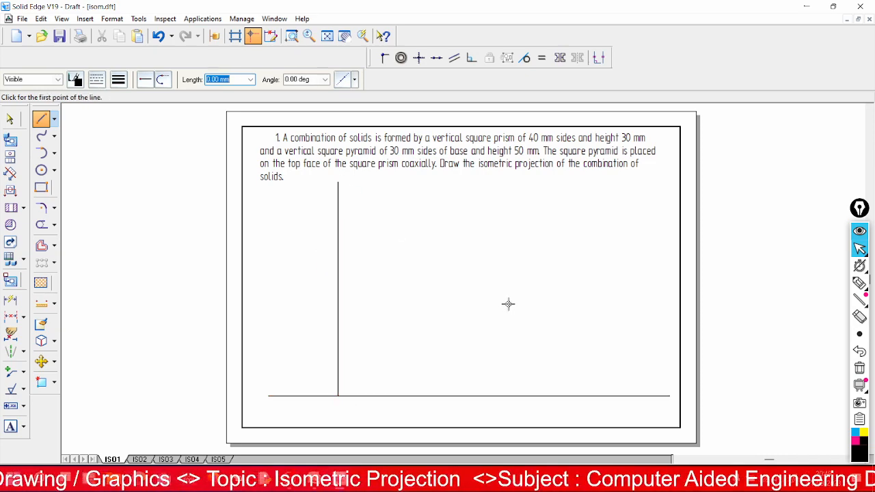
Step: Change the line colour to magenta for drawing the prism edges
left_click(118, 79)
left_click(128, 124)
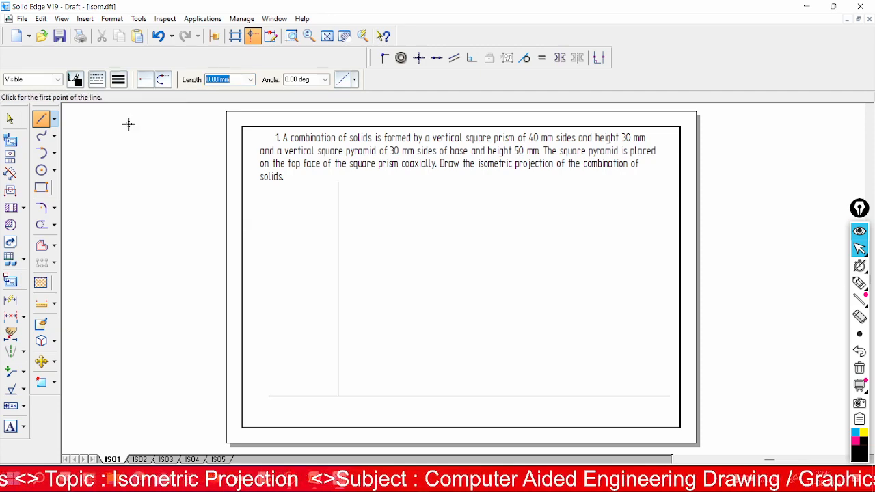
left_click(76, 79)
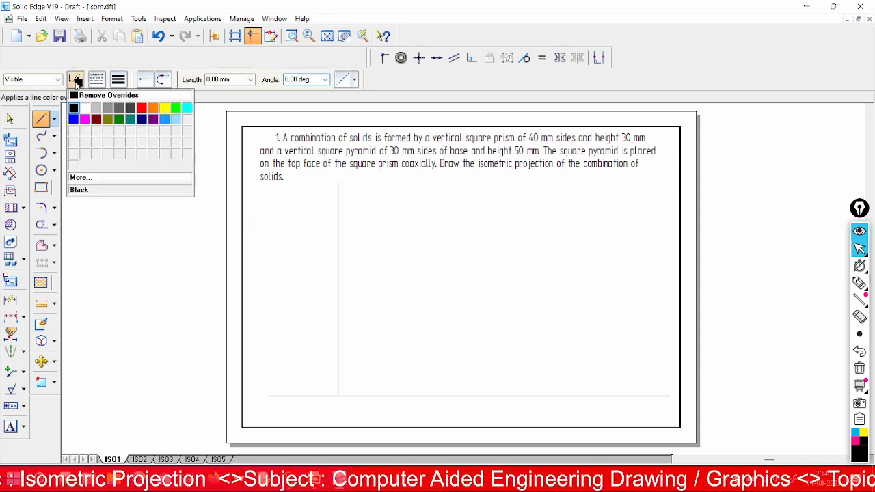
left_click(85, 122)
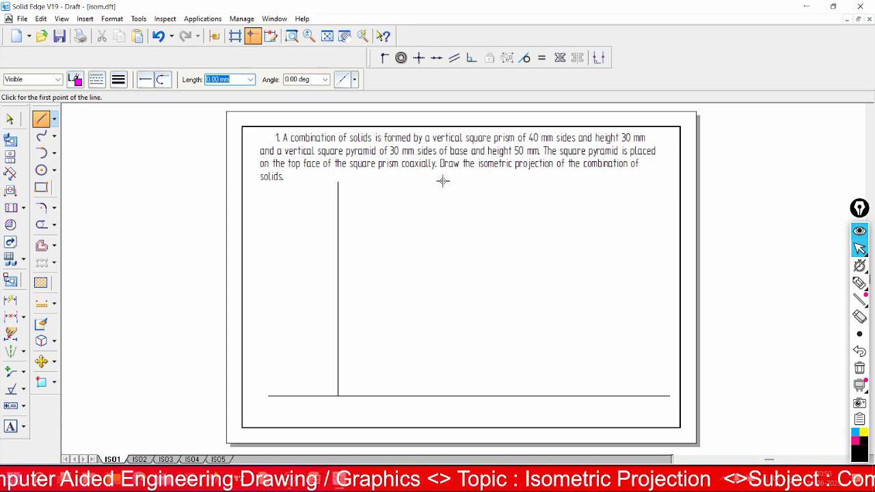
Step: Draw the prism's right base edge from the intersection of the two construction lines, length 4*8.16 mm at 30 degrees
left_click(337, 397)
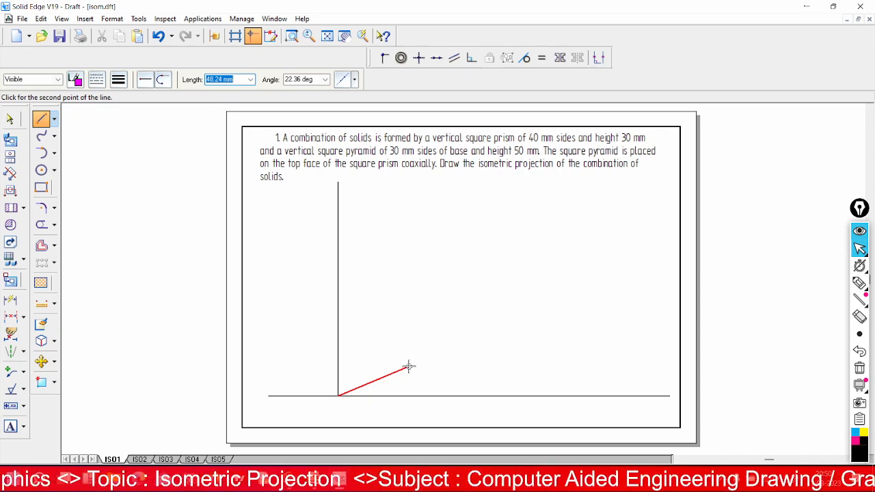
type("4*8.16")
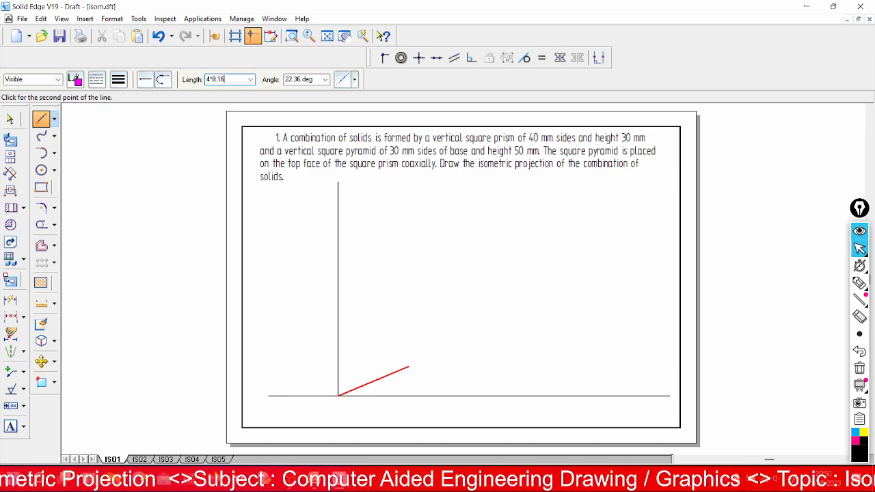
key("Return")
left_click(408, 367)
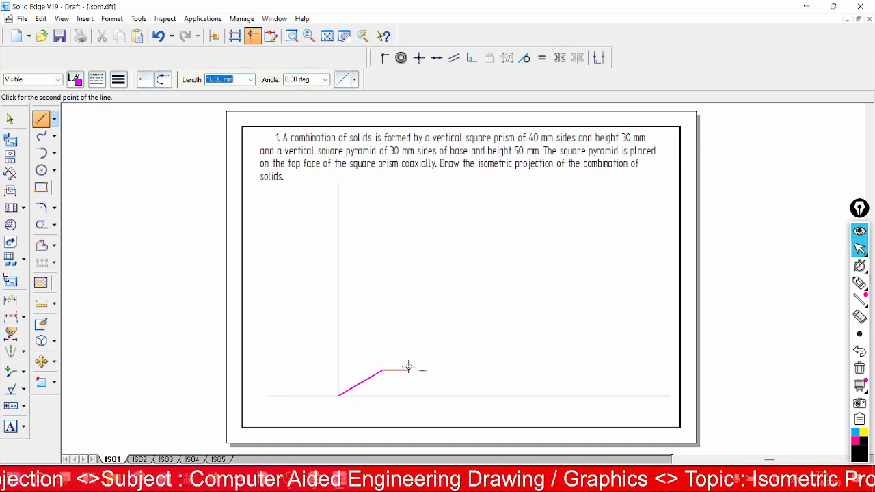
right_click(380, 293)
Step: Draw the prism's left base edge from the same intersection, length 4*8.165 mm at 150 degrees
left_click(338, 396)
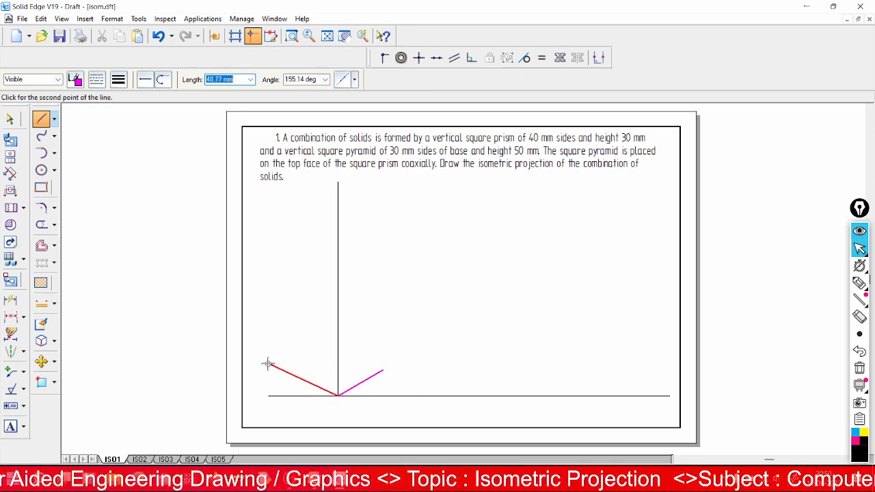
type("4*8")
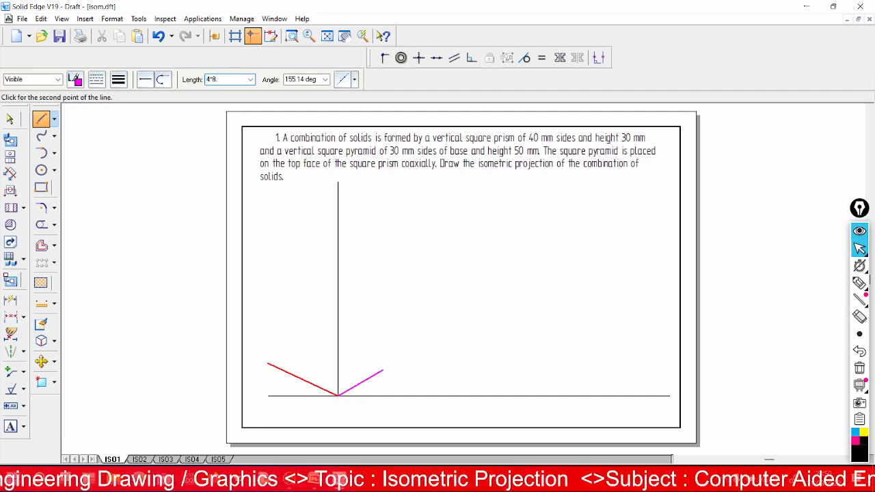
type(".165")
key("Tab")
type("1")
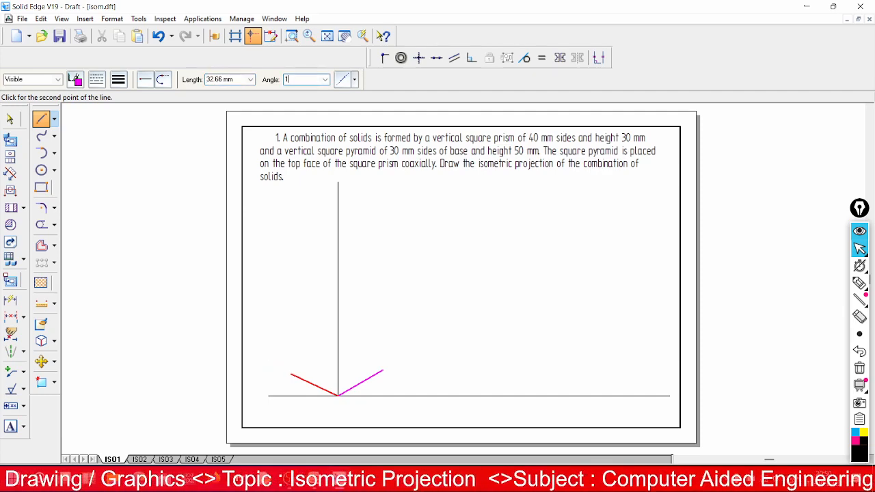
type("50")
key("Return")
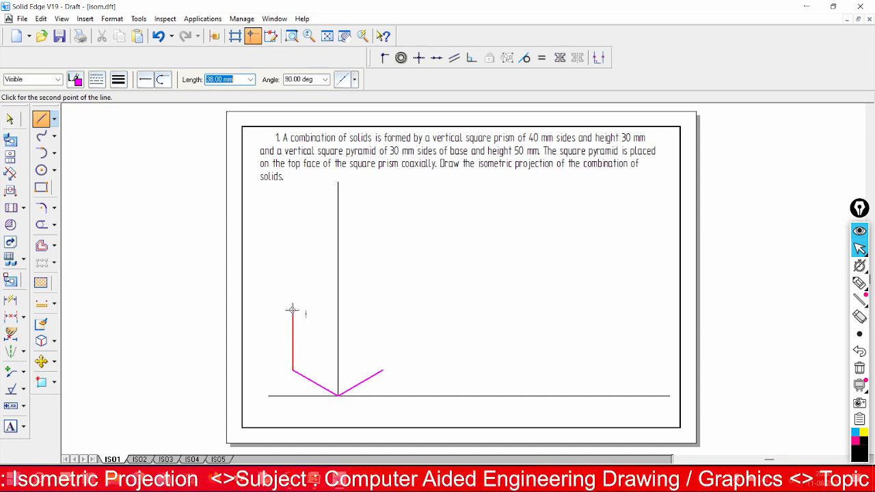
Step: Draw the prism's left vertical edge upward from the left base corner, length 3*8.164 mm at 90 degrees
type("3*8.164")
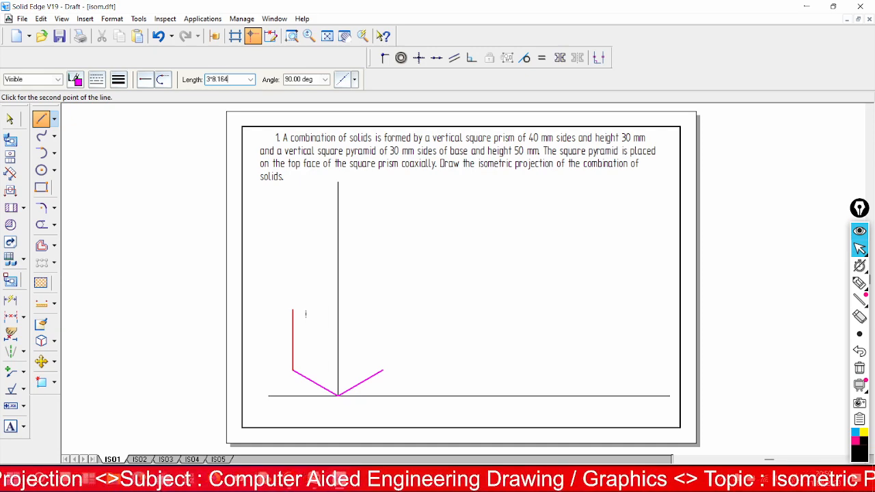
key("Tab")
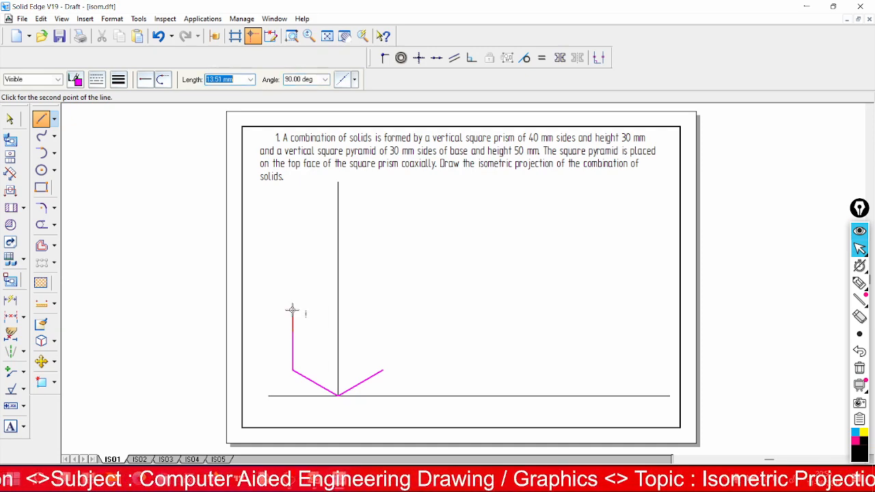
left_click(293, 309)
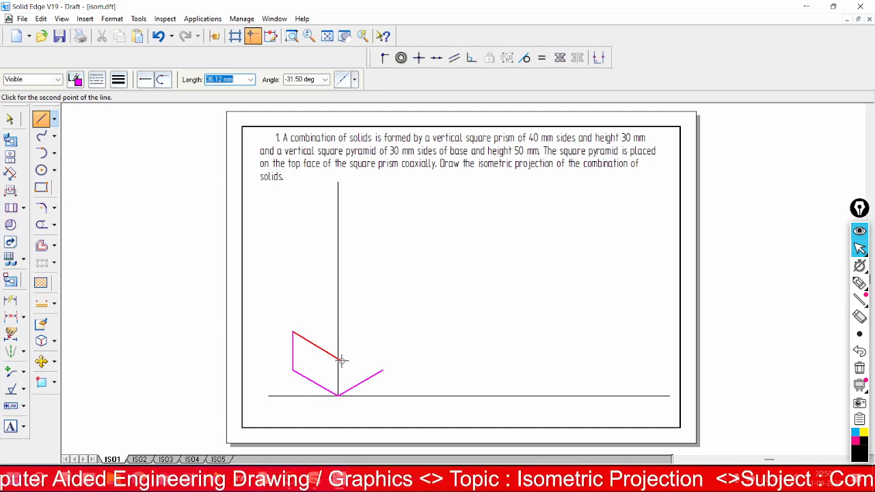
right_click(377, 315)
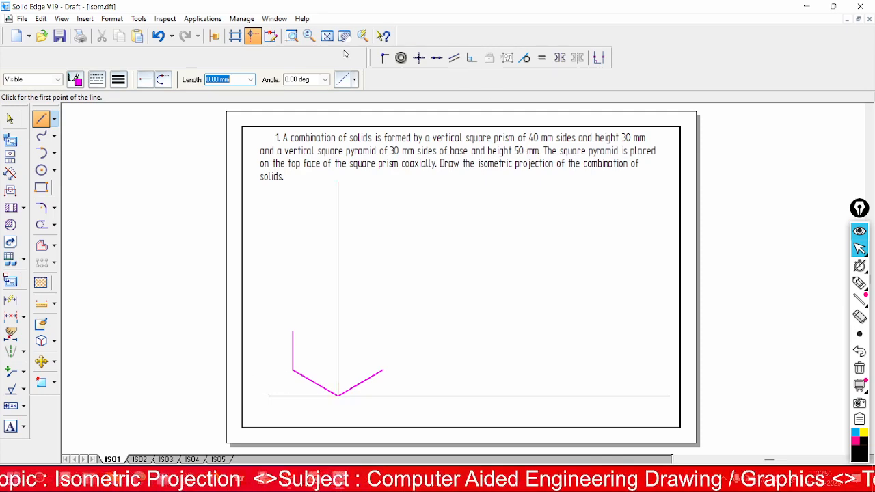
Step: Copy the left vertical edge from its lower end to the front corner and to the right end of the base
left_click(295, 41)
left_click(281, 312)
left_click(431, 404)
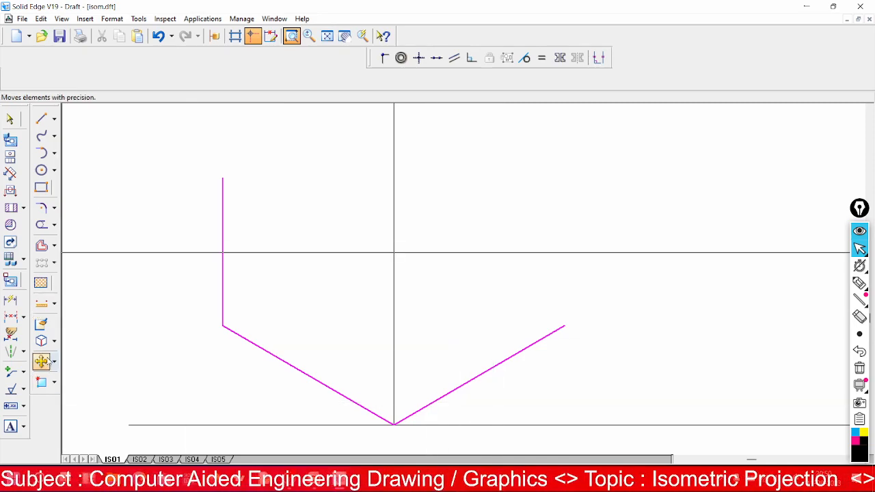
left_click(41, 362)
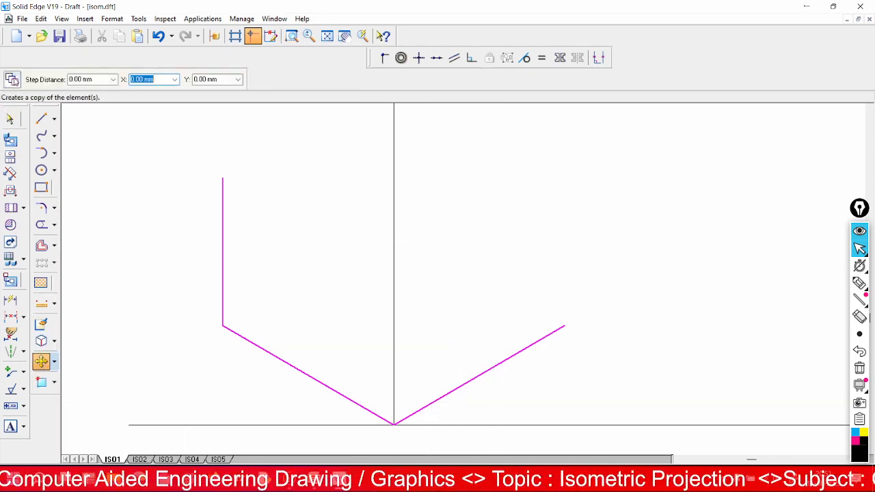
left_click(224, 231)
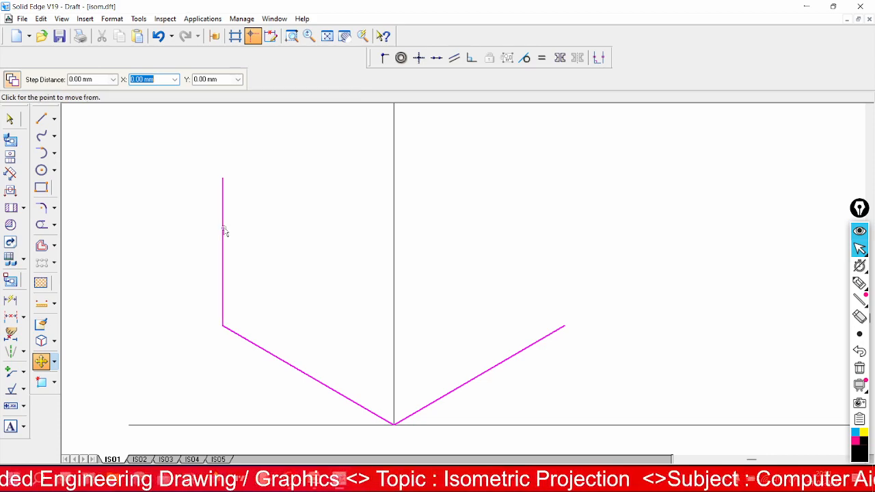
left_click(222, 325)
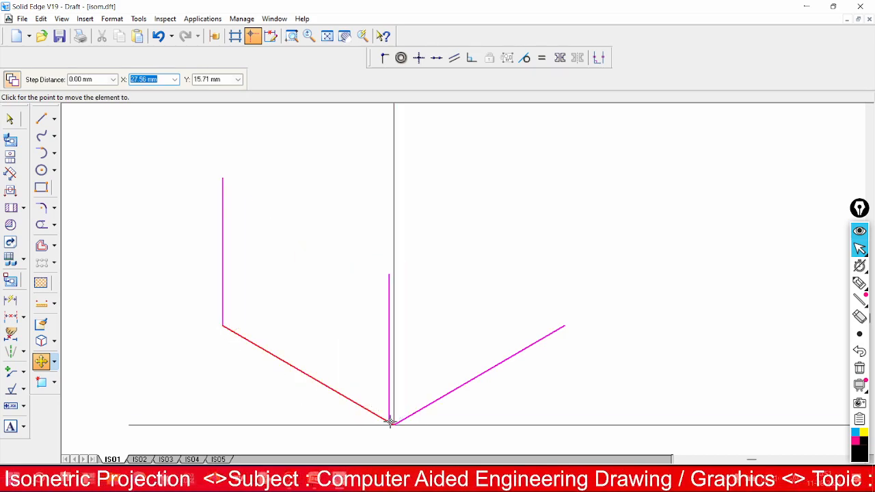
left_click(564, 325)
right_click(461, 269)
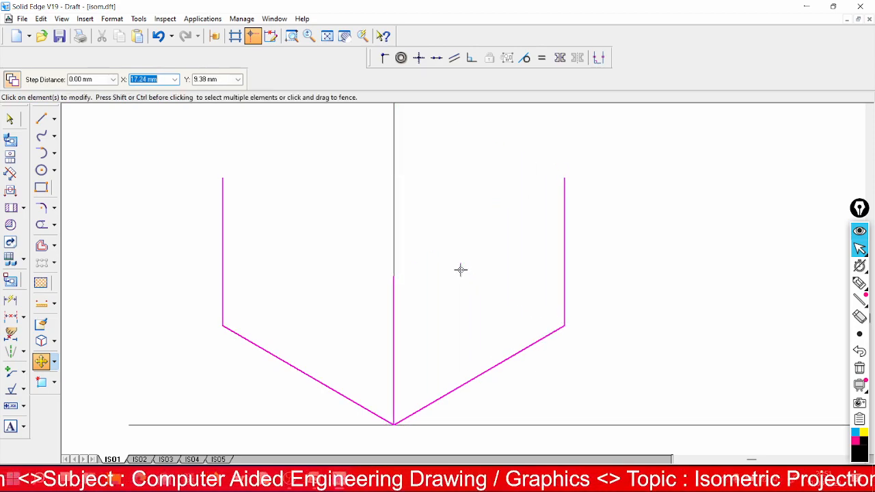
Step: Draw the two front top edges of the prism by joining the upper ends of the left, front and right vertical edges
left_click(42, 118)
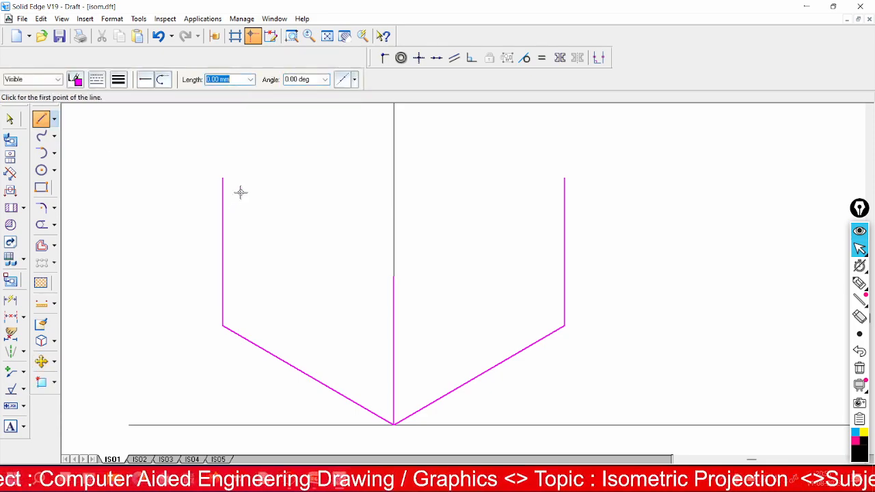
left_click(223, 178)
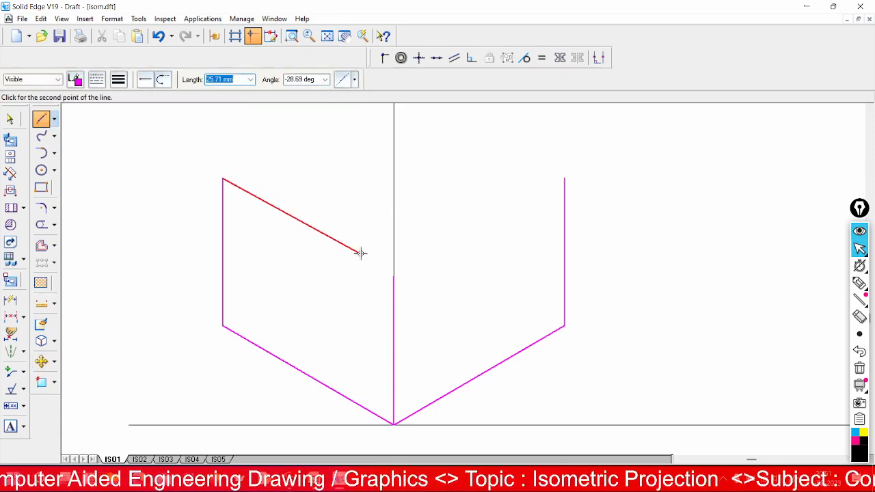
left_click(394, 276)
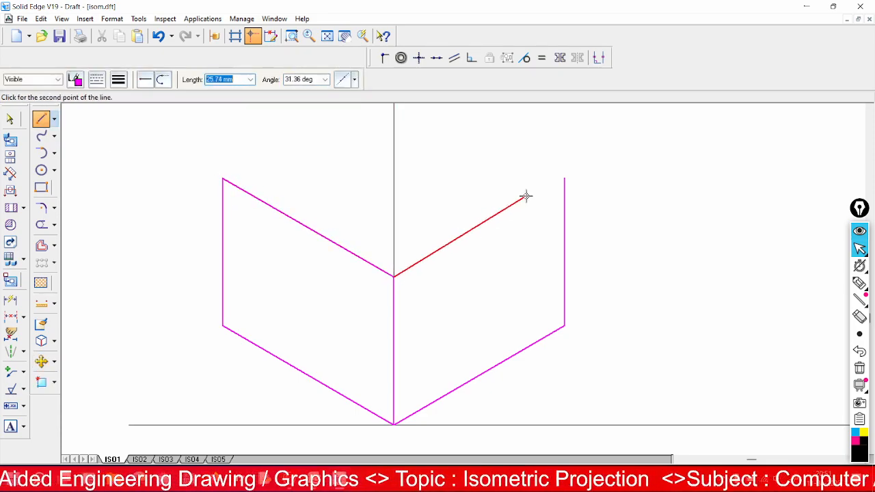
left_click(564, 178)
right_click(403, 151)
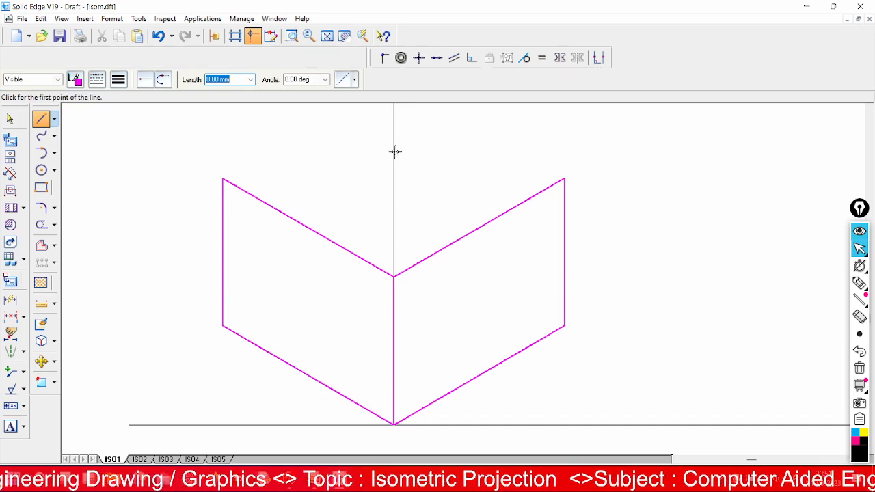
Step: Copy the left front top edge from the front corner to the right corner to form the back right edge of the top face
left_click(327, 35)
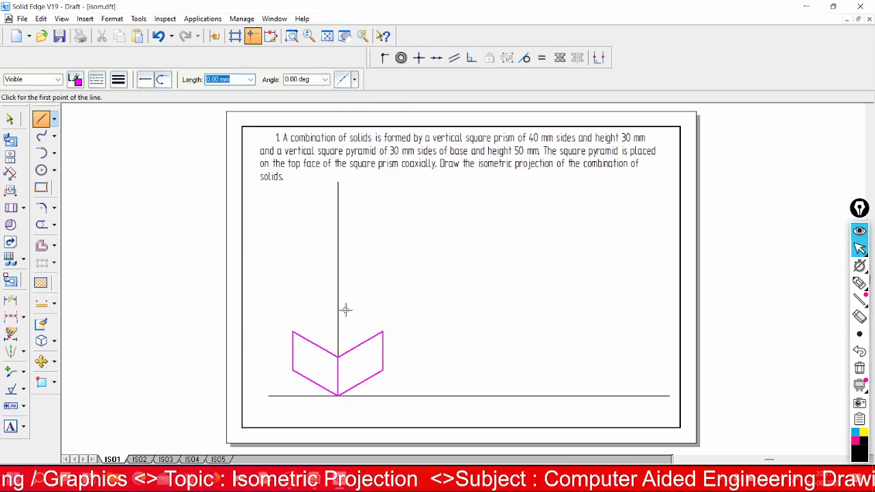
left_click(42, 362)
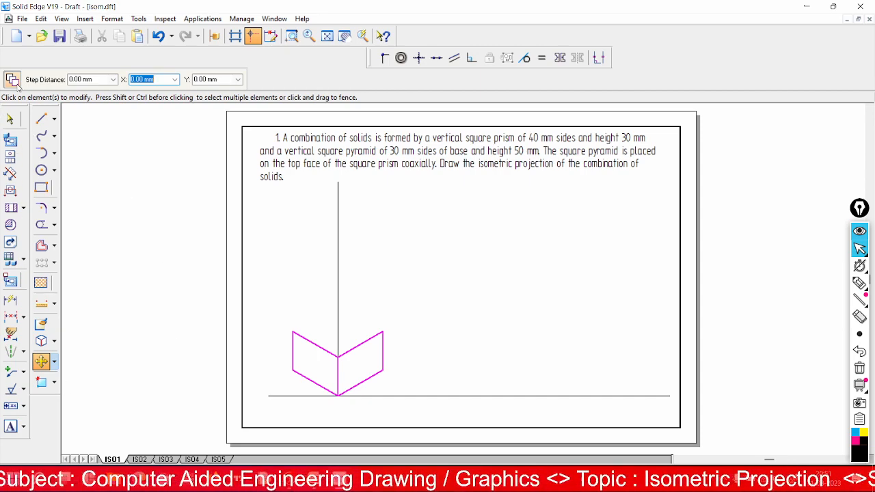
left_click(10, 119)
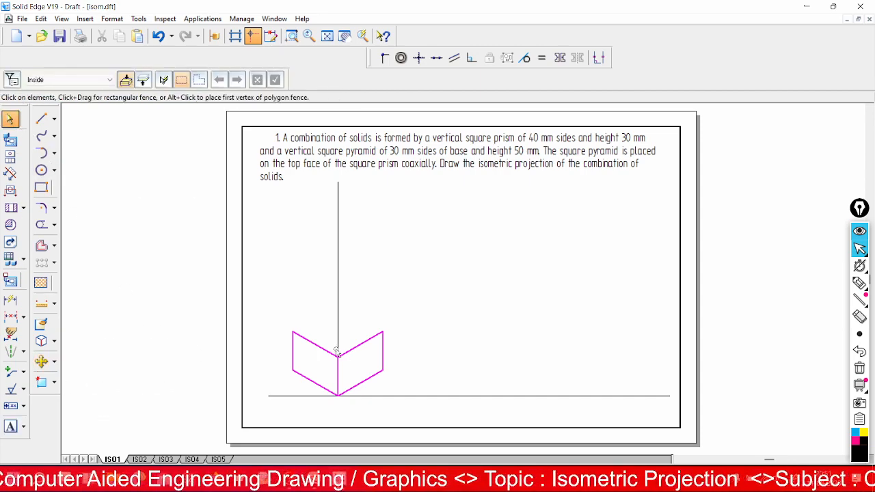
left_click(318, 349)
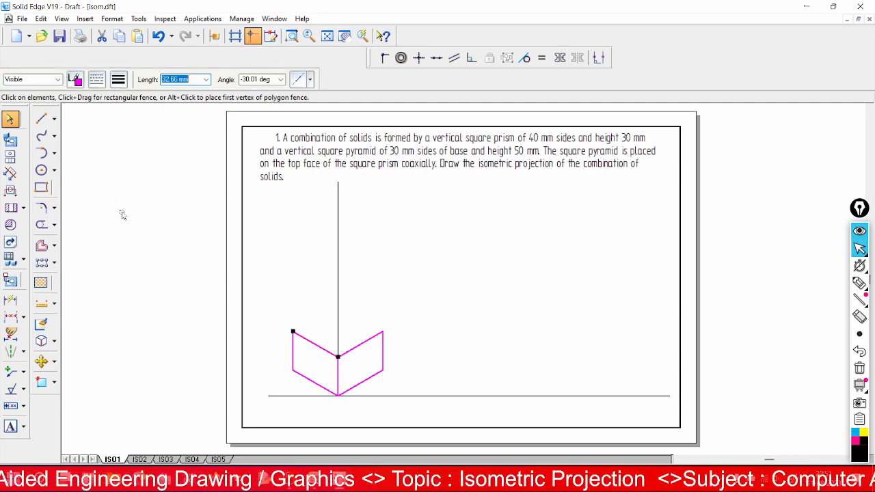
left_click(42, 361)
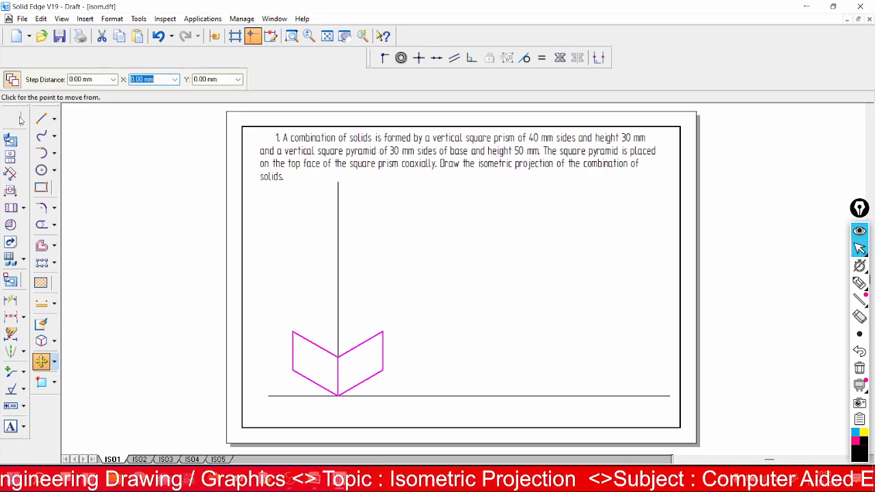
left_click(337, 354)
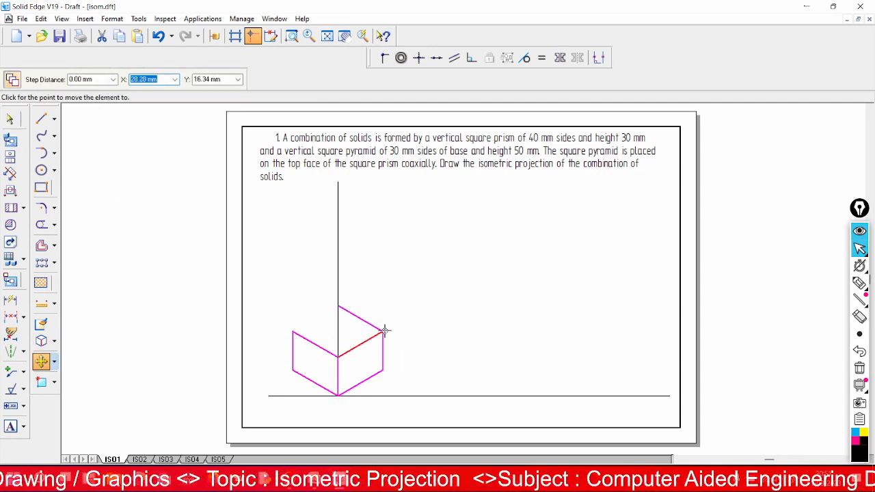
left_click(382, 331)
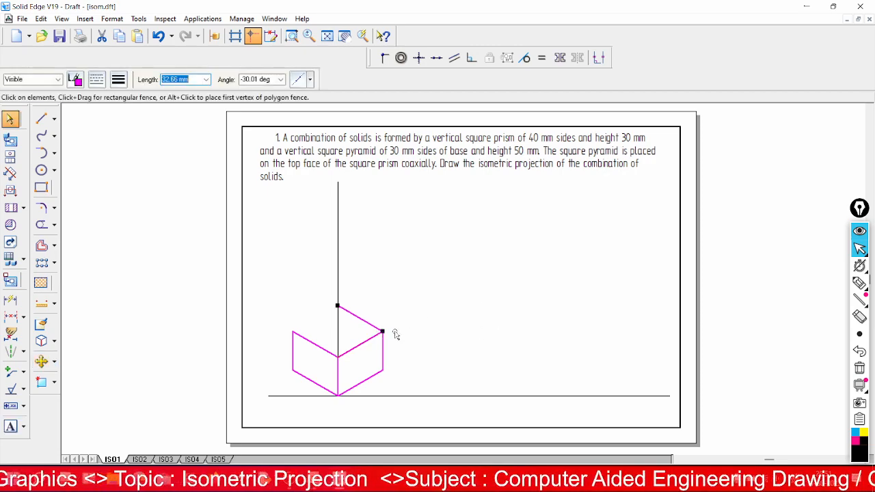
Step: Copy the right front top edge of the prism from the front corner to the left corner to close the top face
left_click(42, 362)
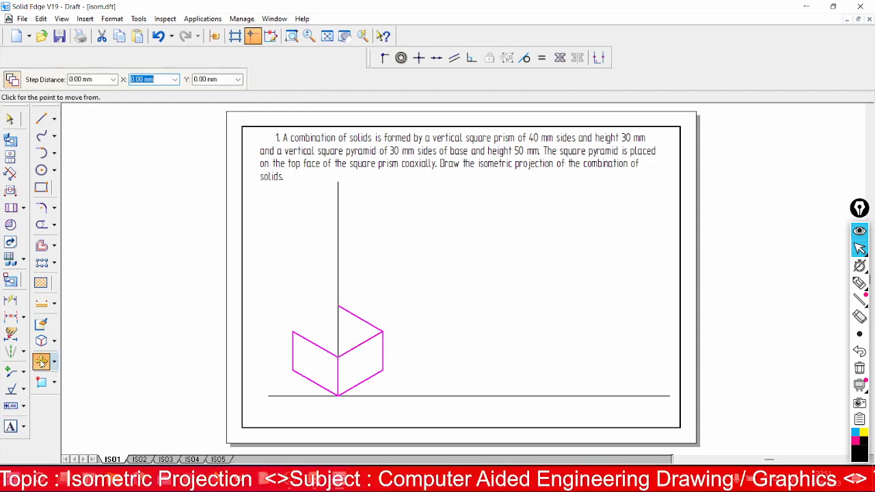
left_click(337, 356)
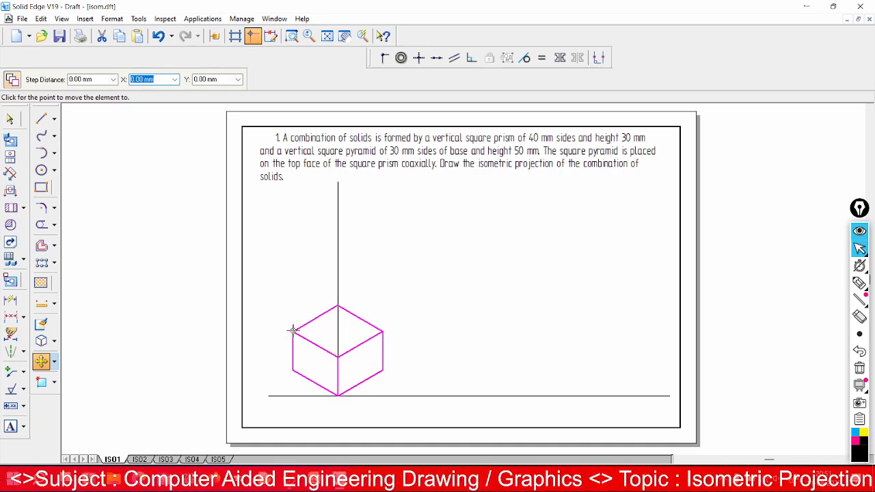
left_click(293, 332)
left_click(465, 317)
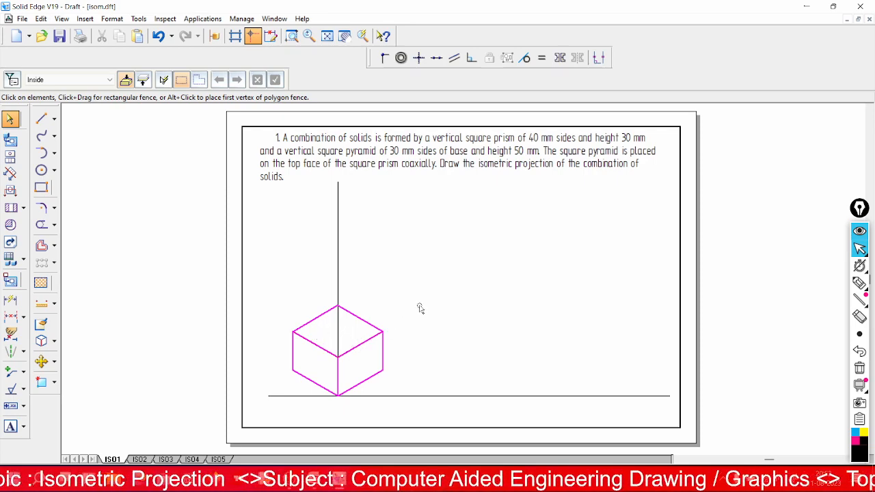
Step: Draw two horizontal lines across the prism, joining the left and right corners of the top face and of the base
left_click(43, 120)
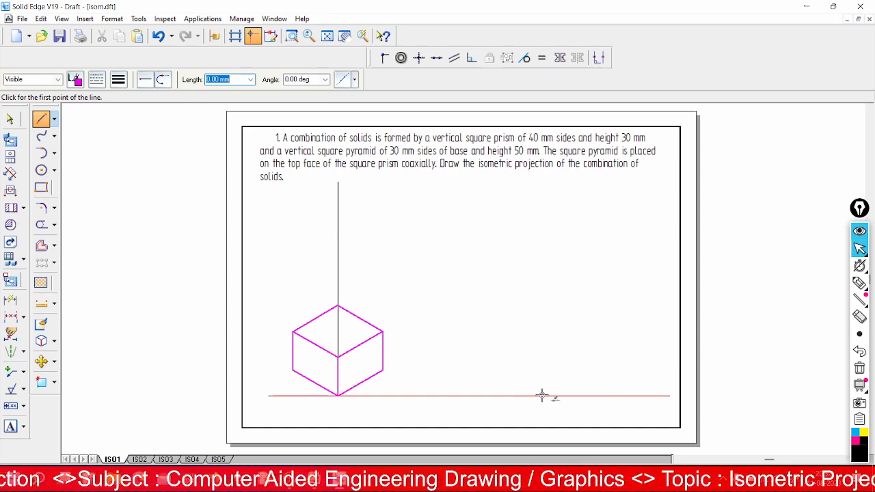
left_click(45, 122)
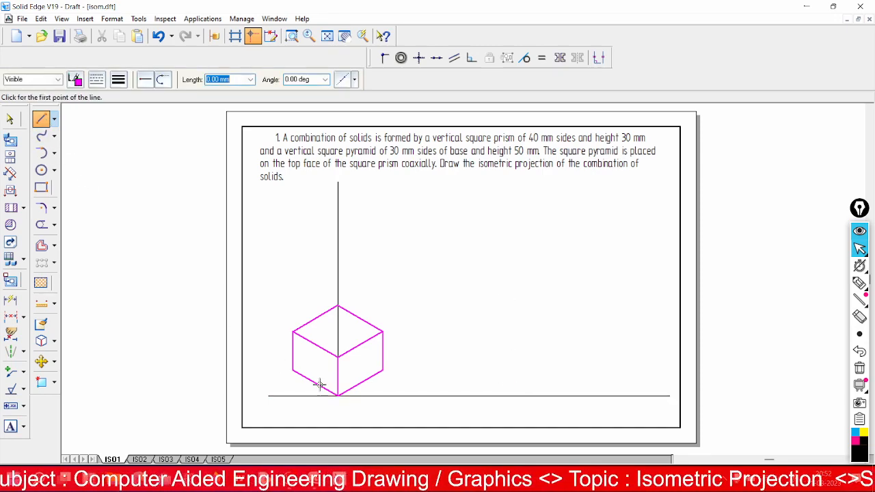
left_click(293, 331)
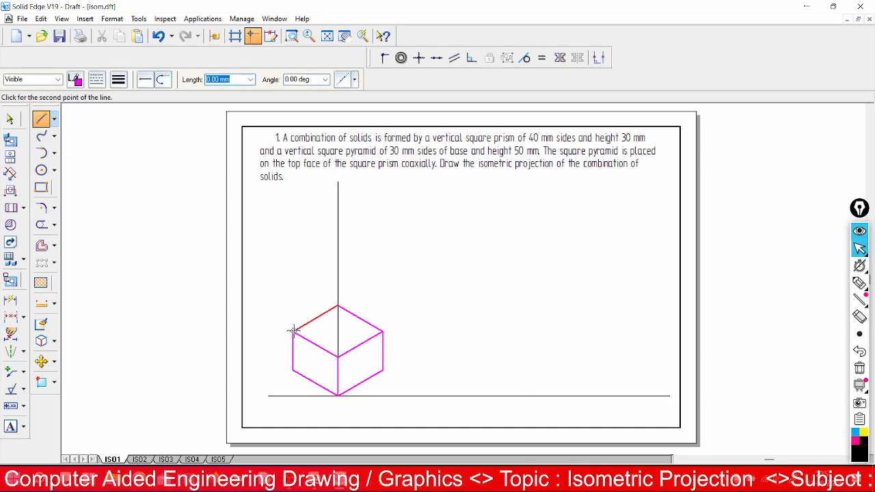
left_click(382, 331)
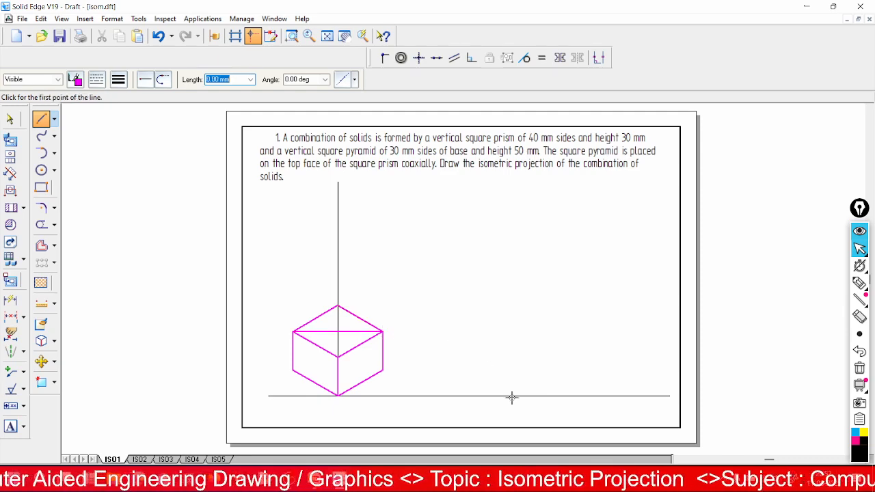
left_click(293, 371)
left_click(383, 370)
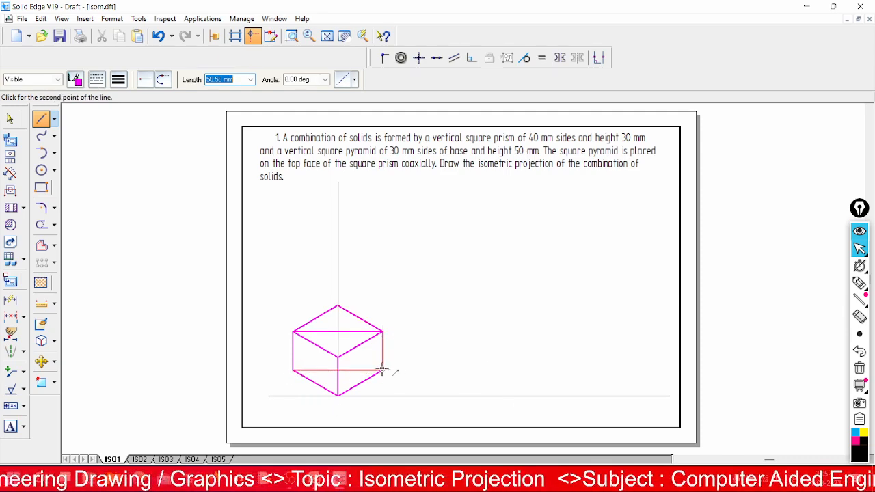
right_click(430, 330)
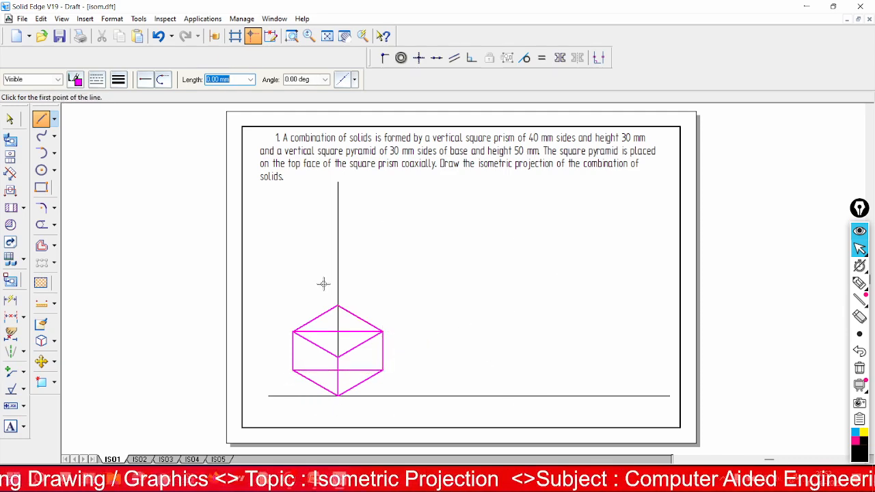
Step: Give both horizontal lines across the prism a thinner line width
left_click(10, 119)
left_click(355, 331)
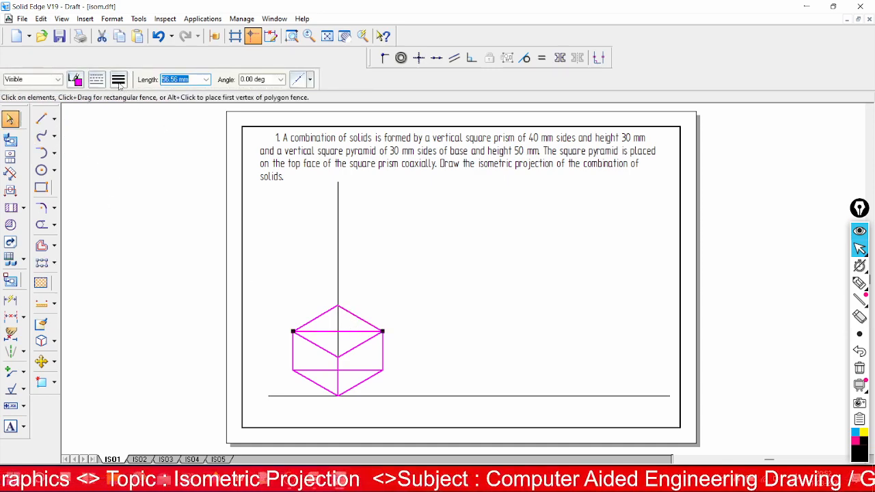
left_click(119, 84)
left_click(131, 99)
left_click(155, 222)
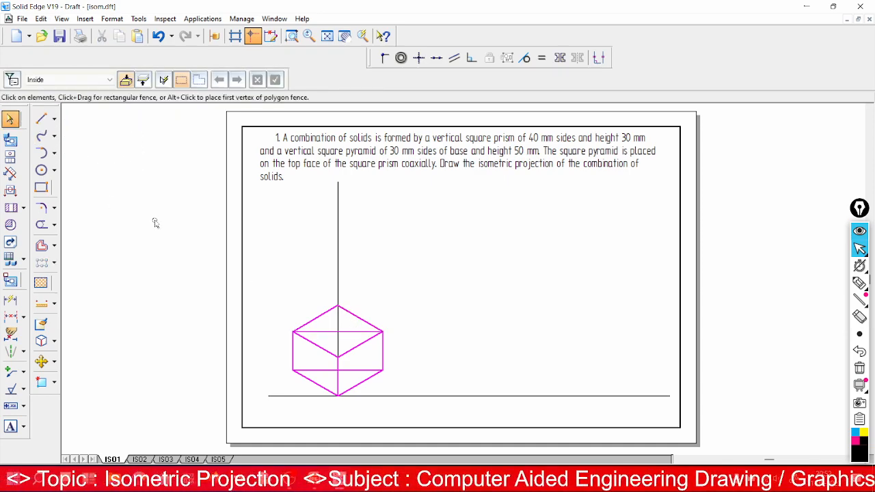
left_click(358, 371)
left_click(119, 84)
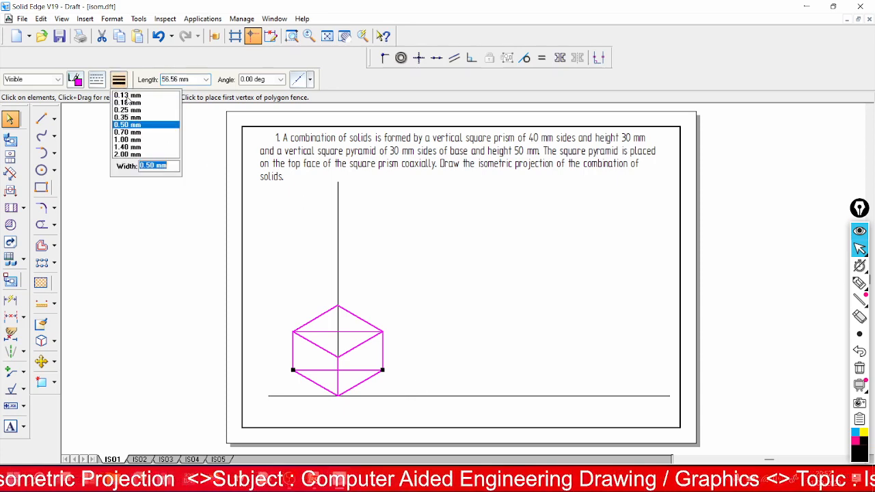
left_click(131, 99)
left_click(430, 272)
Step: Connect the ends of the lower horizontal line to the right and left base corners of the prism
left_click(291, 36)
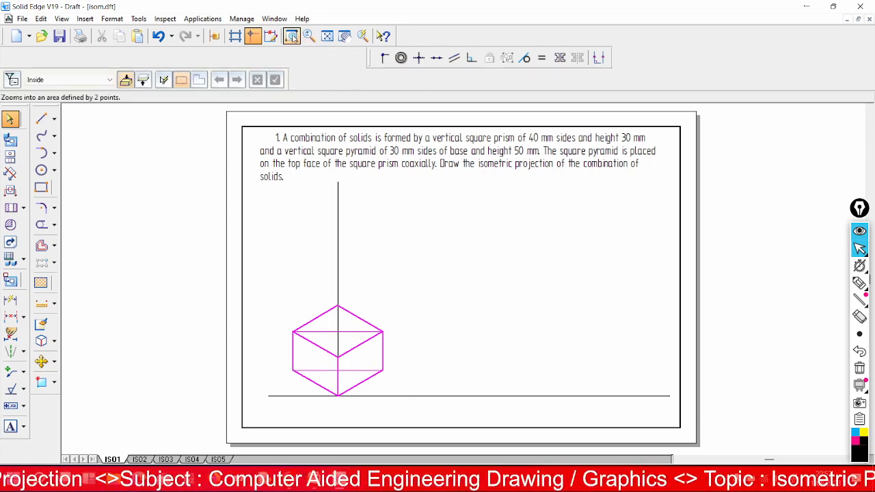
left_click(274, 295)
left_click(428, 420)
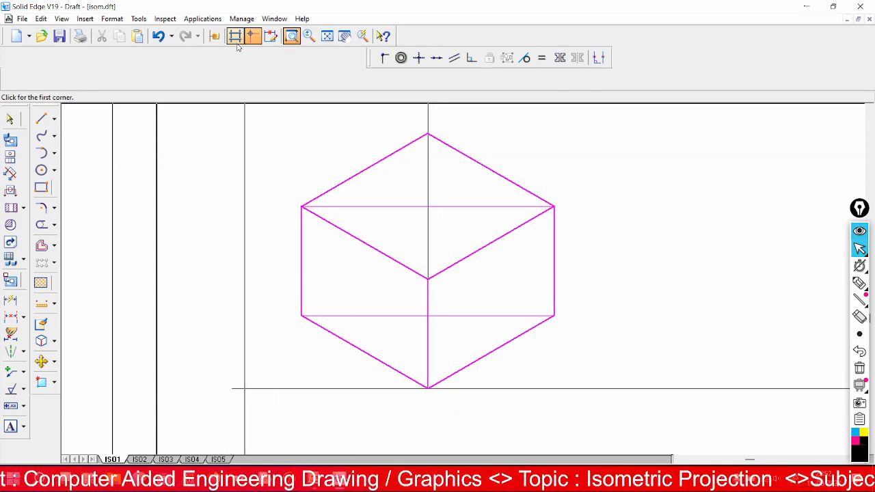
left_click(274, 127)
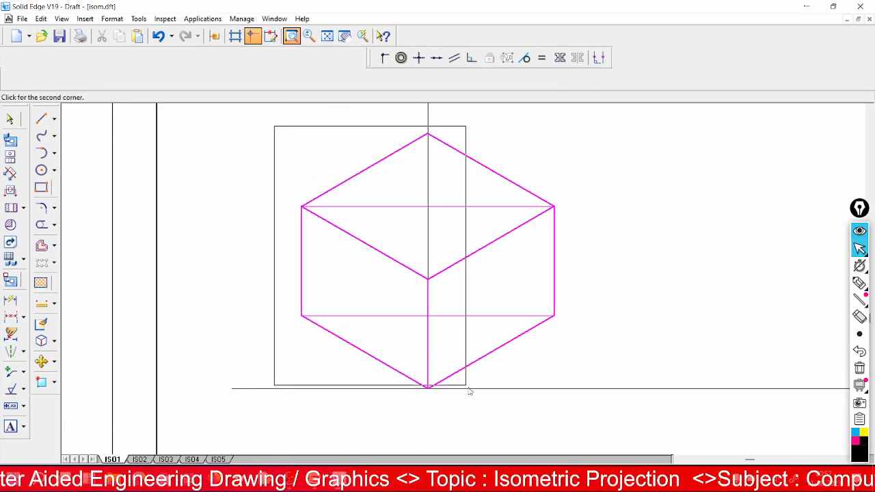
left_click(584, 419)
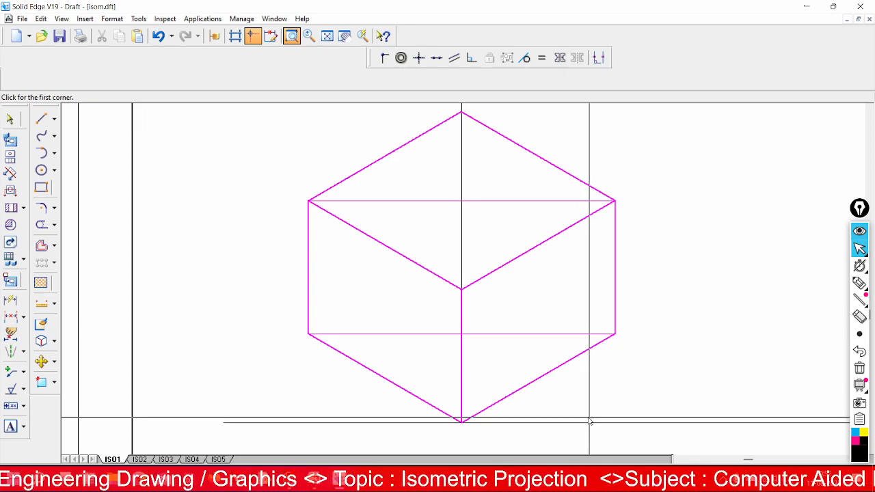
left_click(383, 58)
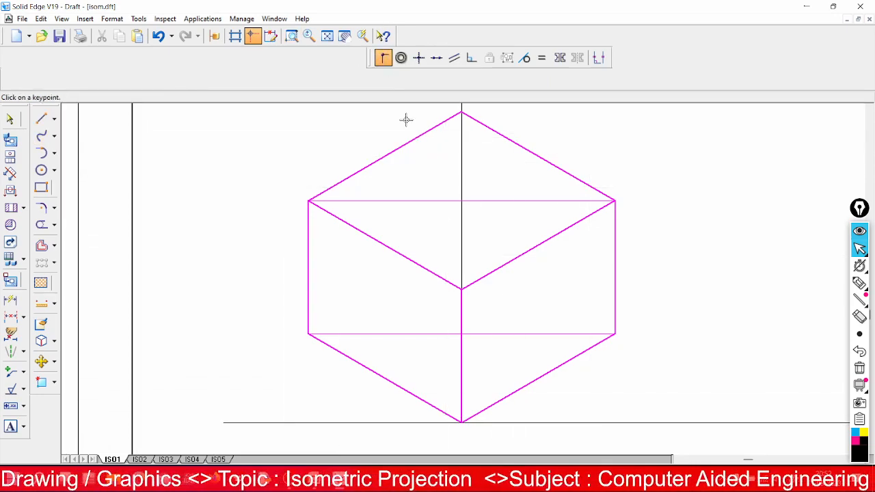
left_click(616, 332)
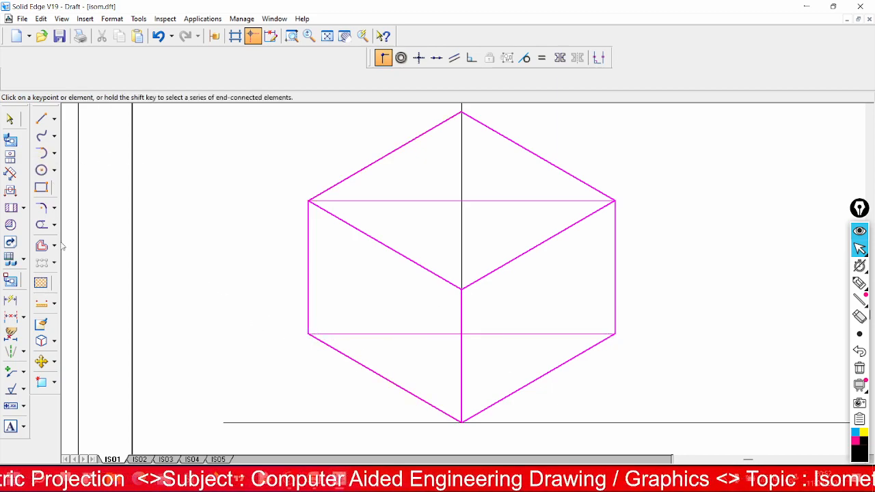
left_click(383, 58)
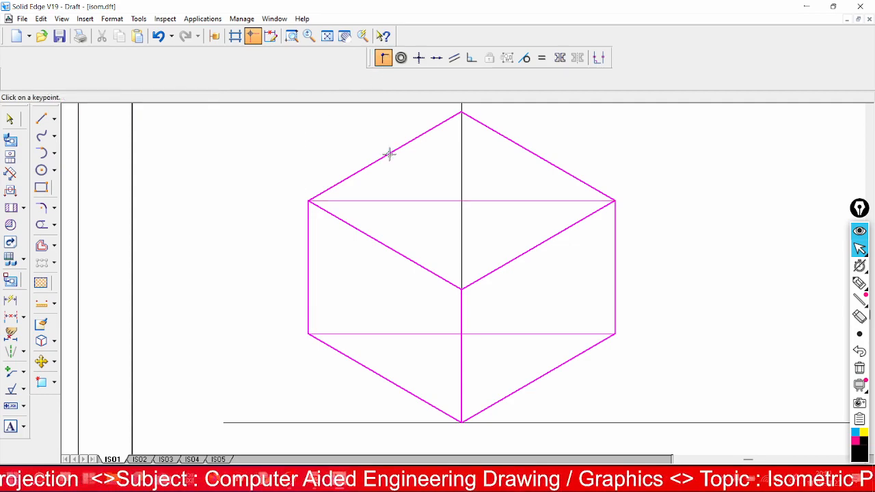
left_click(309, 333)
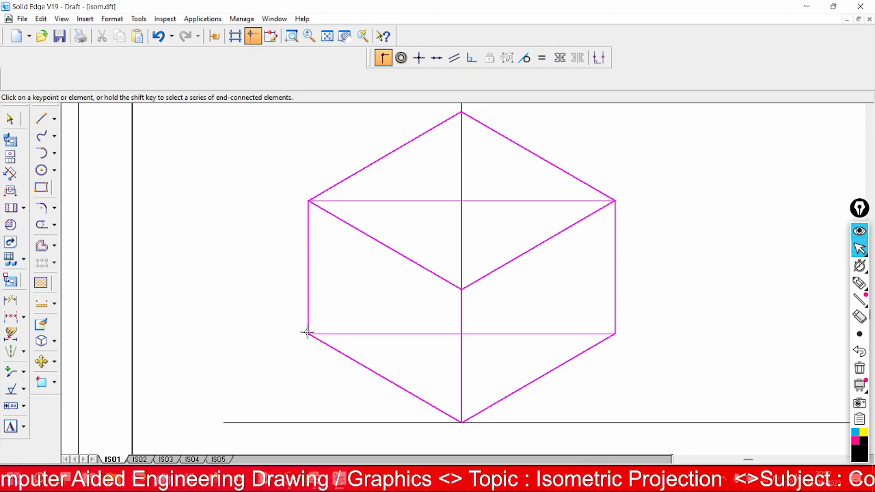
left_click(311, 334)
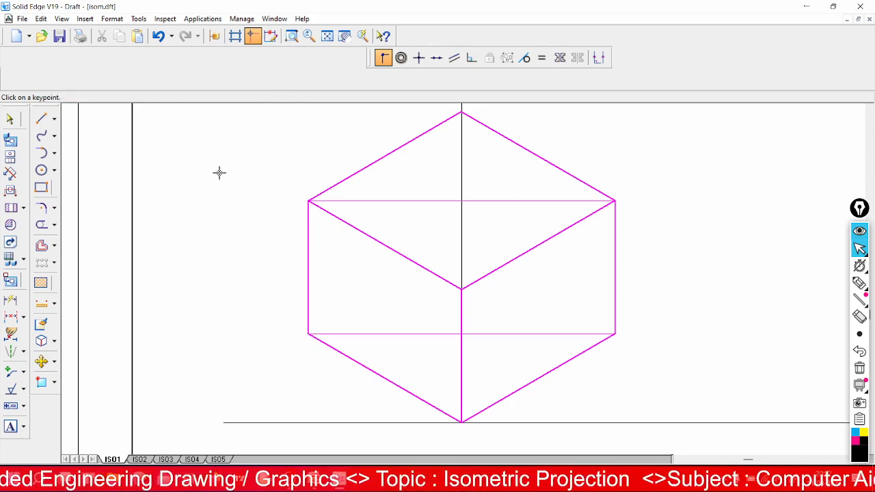
left_click(328, 36)
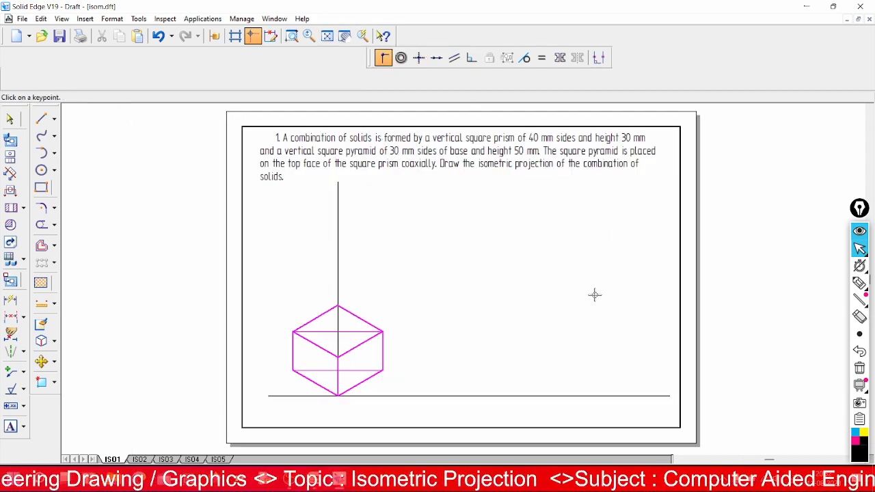
Step: Draw a thin vertical construction line upward from the horizontal ground line, well to the right of the prism
left_click(42, 119)
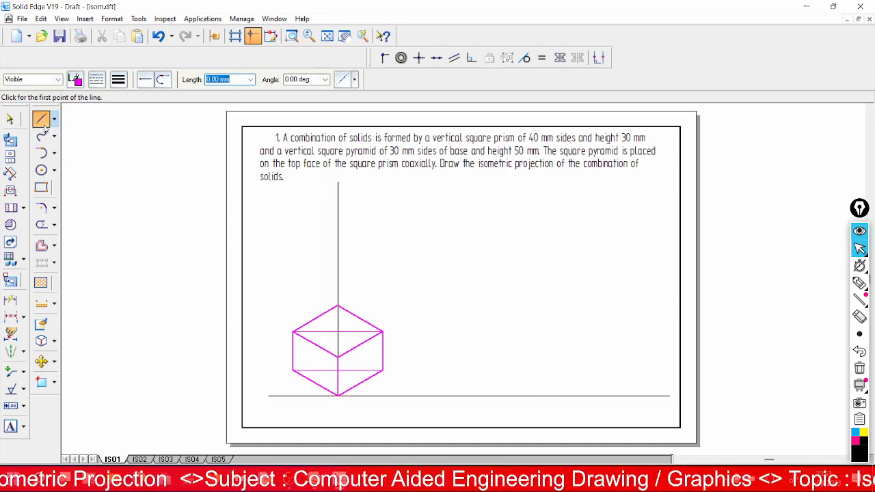
left_click(119, 83)
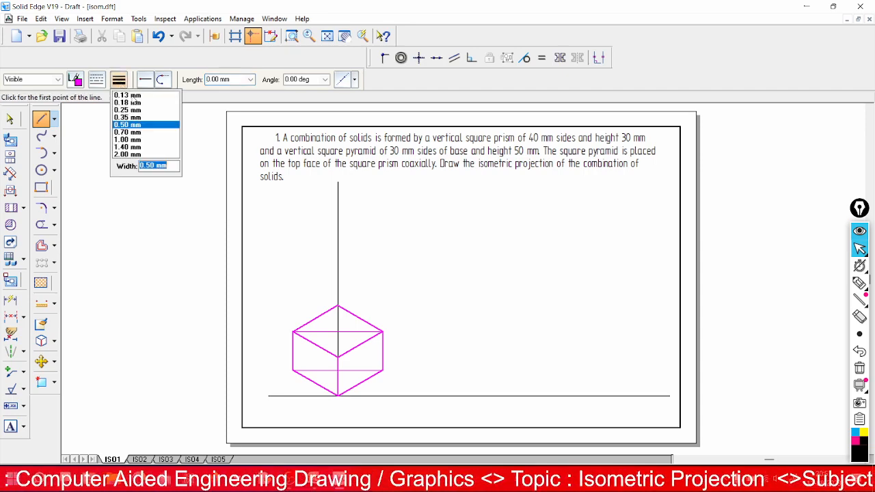
left_click(120, 82)
left_click(42, 119)
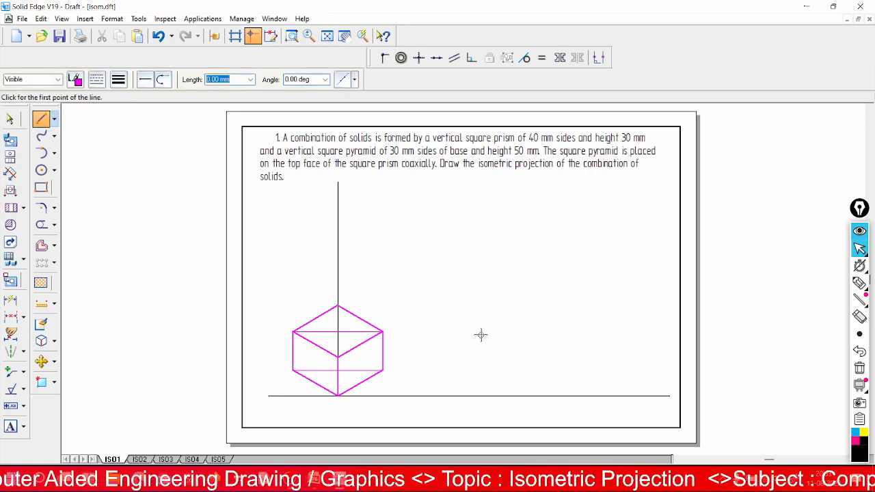
left_click(545, 397)
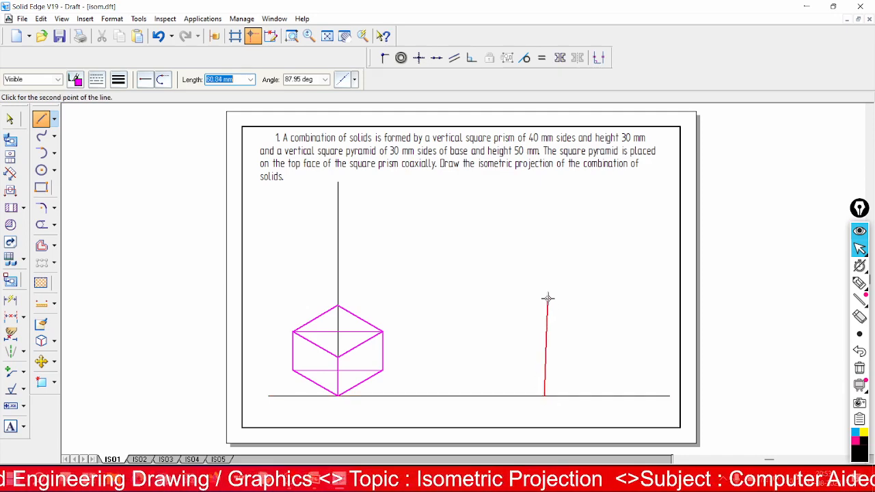
left_click(543, 207)
right_click(543, 207)
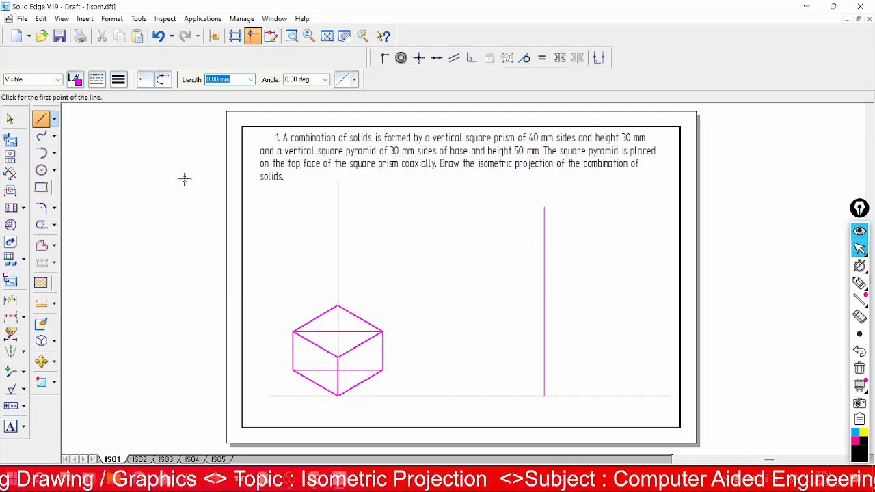
Step: Set the line colour to black and choose a thicker line width for the new outlines
left_click(77, 81)
left_click(71, 108)
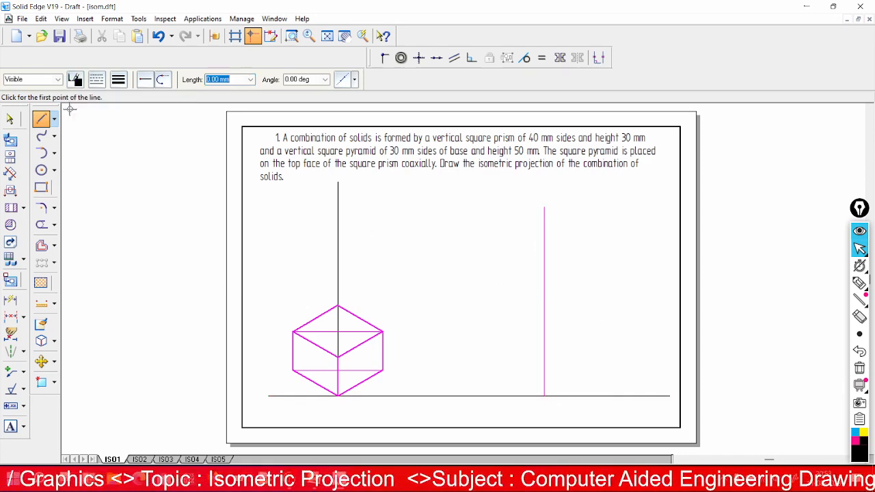
left_click(118, 80)
left_click(132, 122)
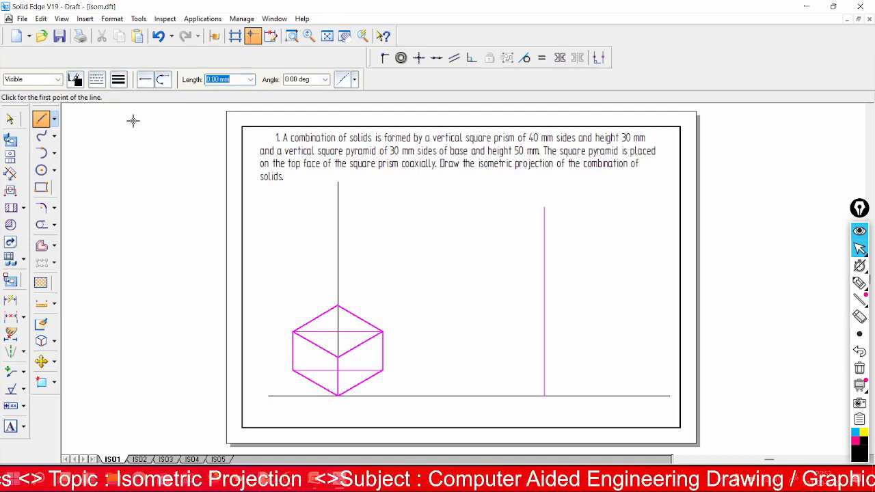
left_click(39, 126)
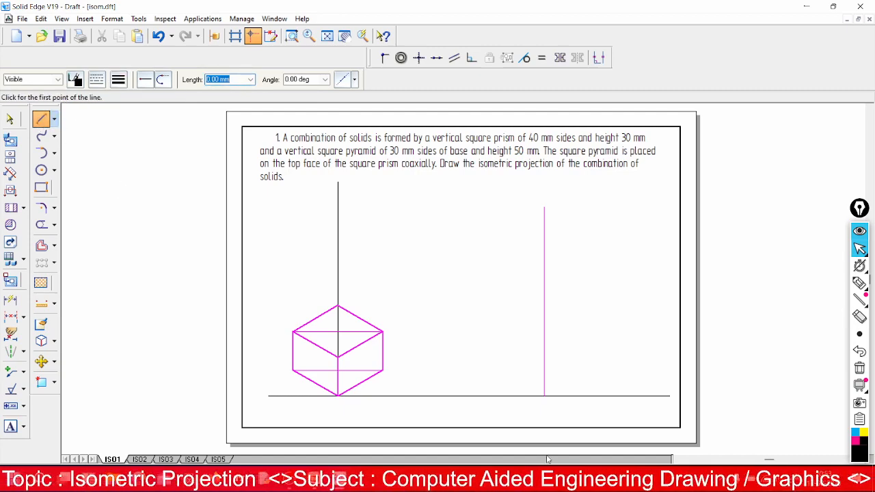
Step: Draw the right base edge of the pyramid from the foot of the new vertical line, length 3*8.164 mm at 30 degrees
left_click(544, 395)
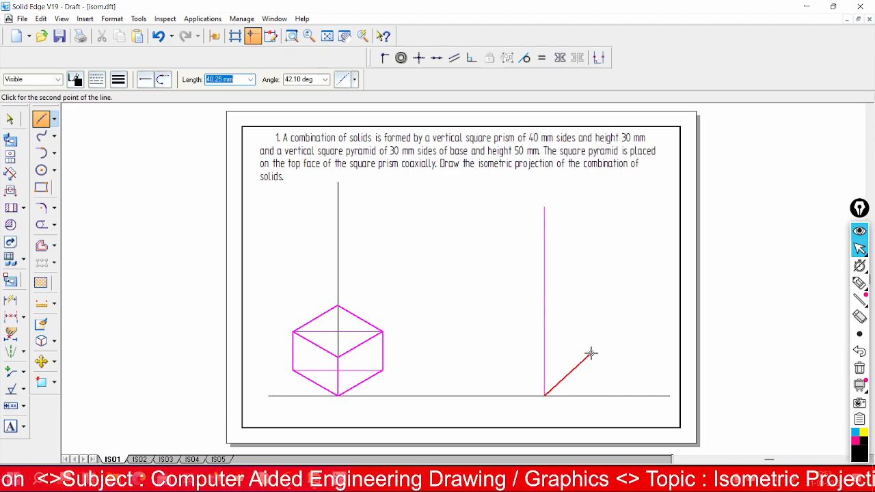
type("3*8")
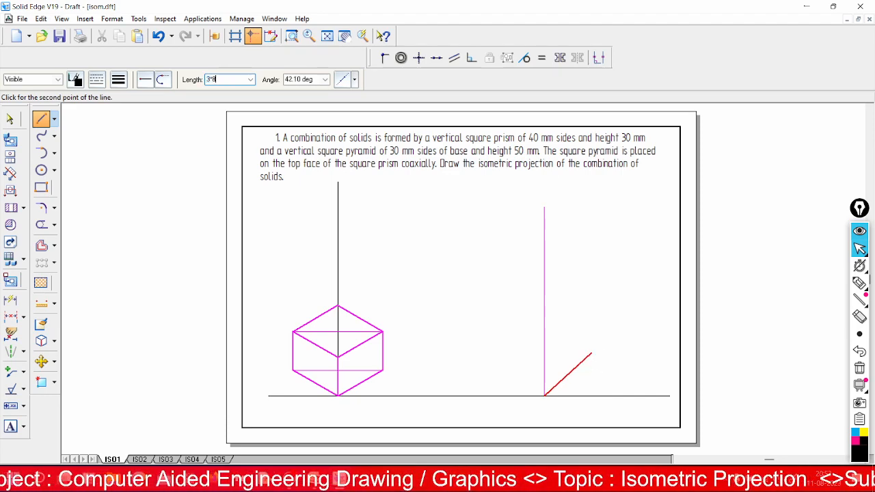
type(".164")
key("Tab")
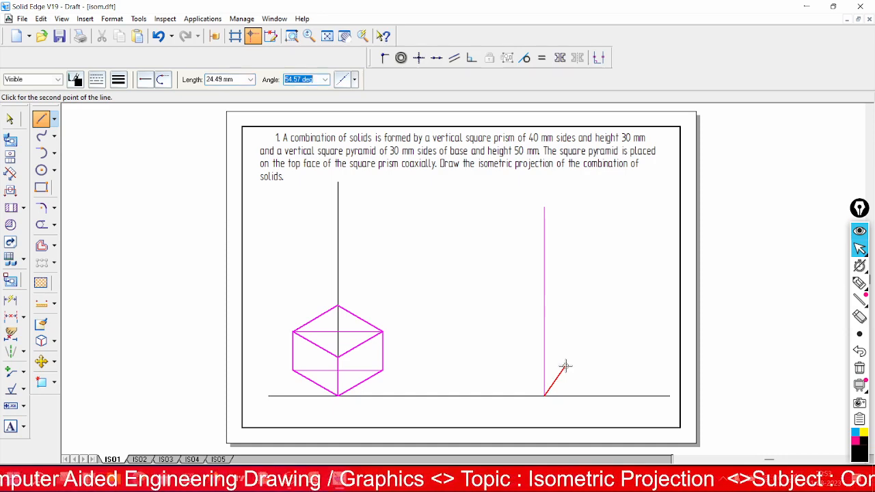
type("300")
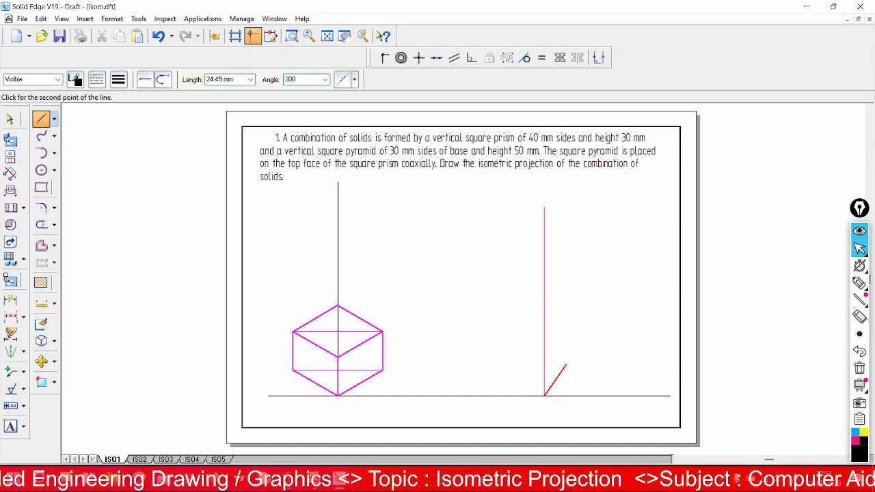
key("Tab")
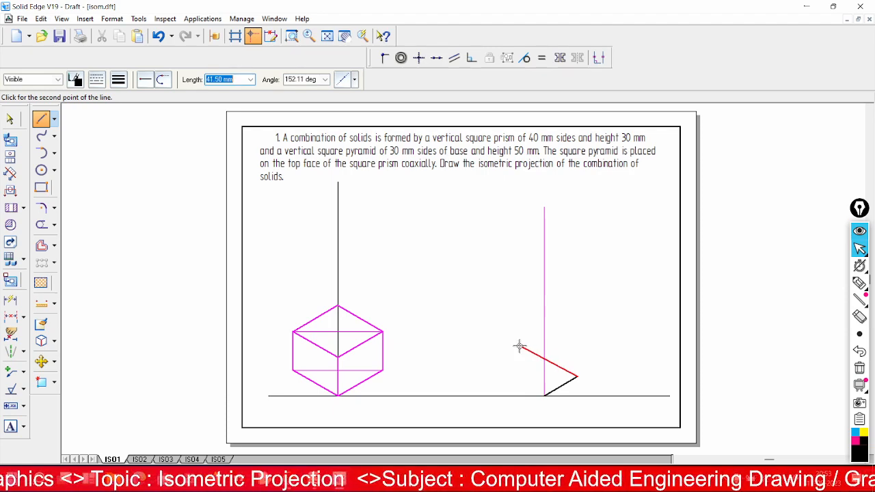
Step: Draw the pyramid's rear right base edge from the right base corner, length 3*8.165 mm at 150 degrees
type("3*8")
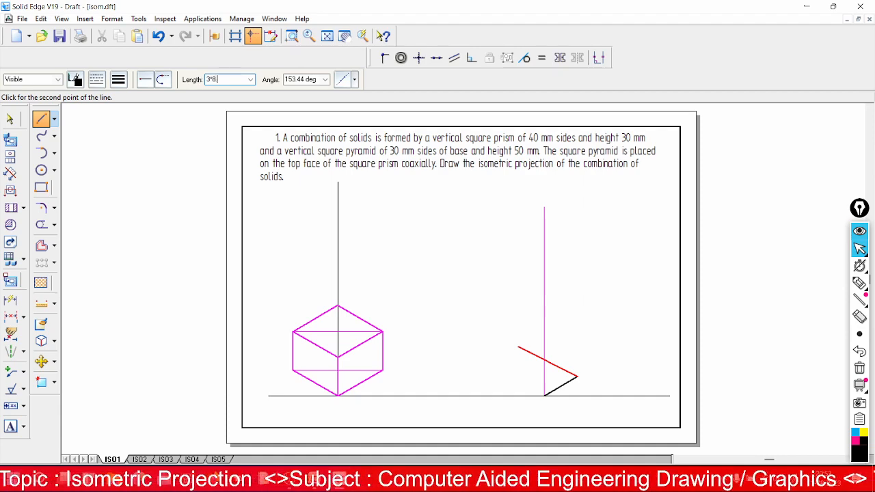
type(".165")
key("Tab")
type("150")
key("Tab")
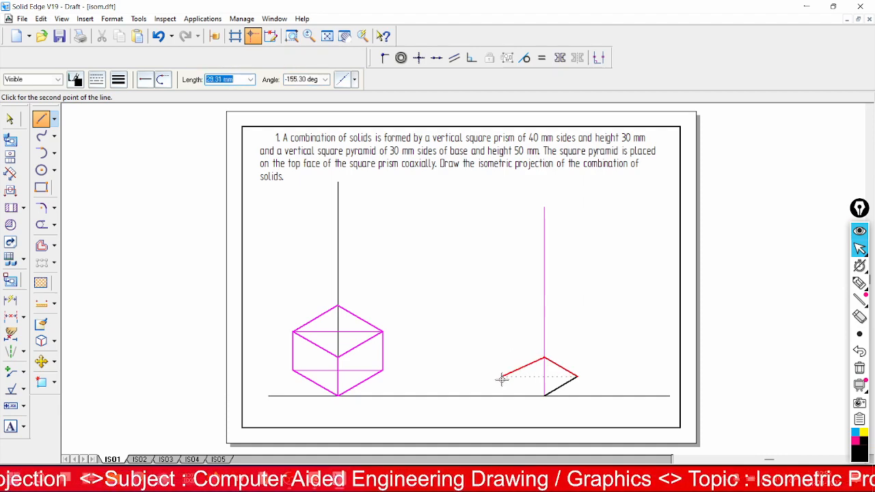
Step: Draw the rear left base edge, length 3*8.164 mm at -150 degrees, and close the base rhombus at its front corner
type("3*8")
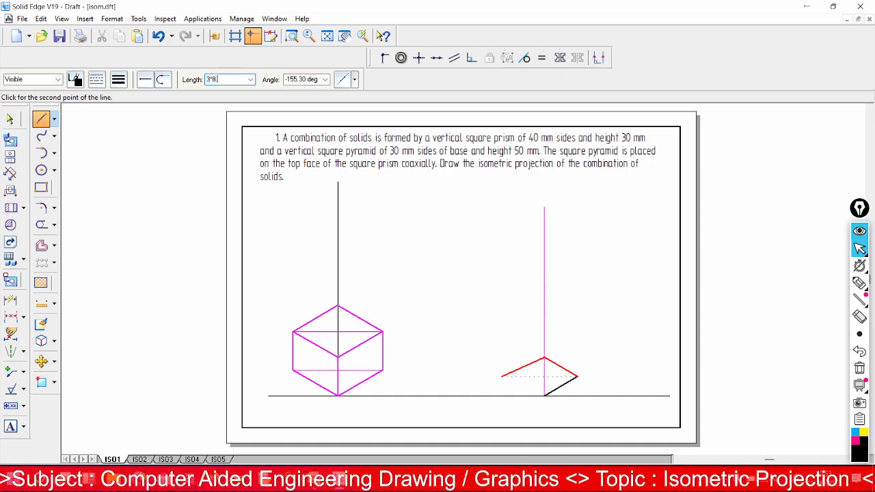
type(".164")
key("Tab")
type("-1")
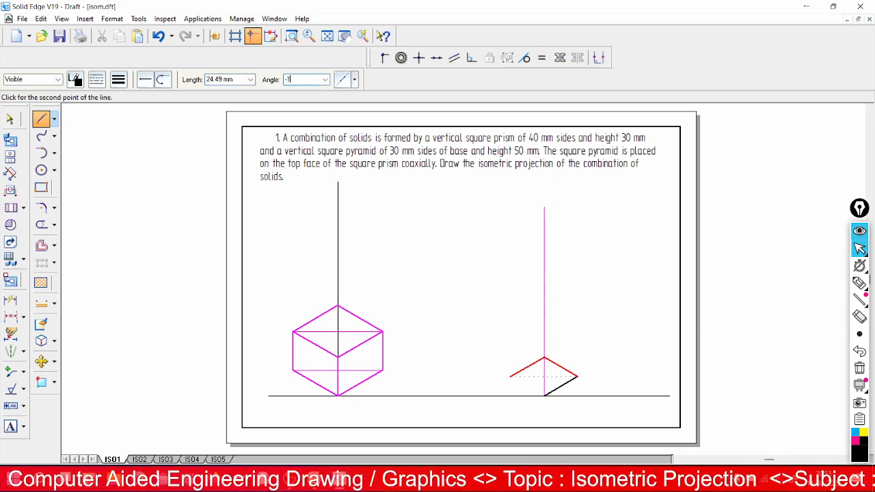
type("50")
key("Return")
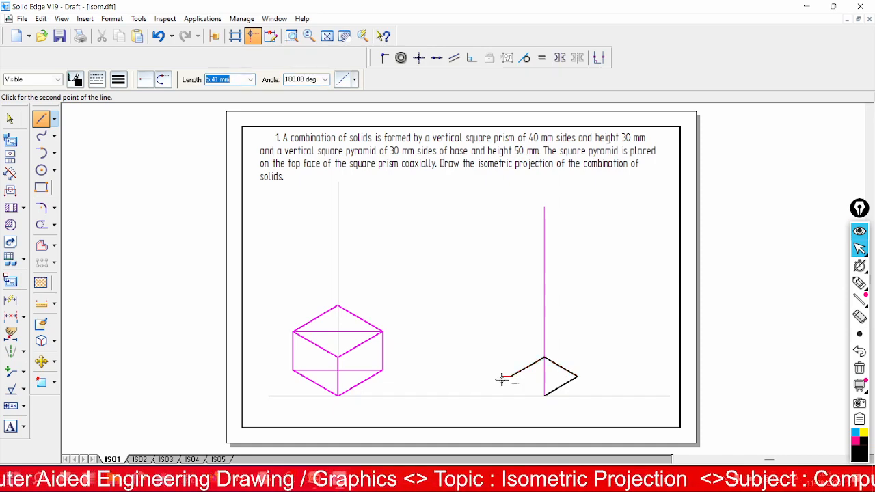
left_click(544, 395)
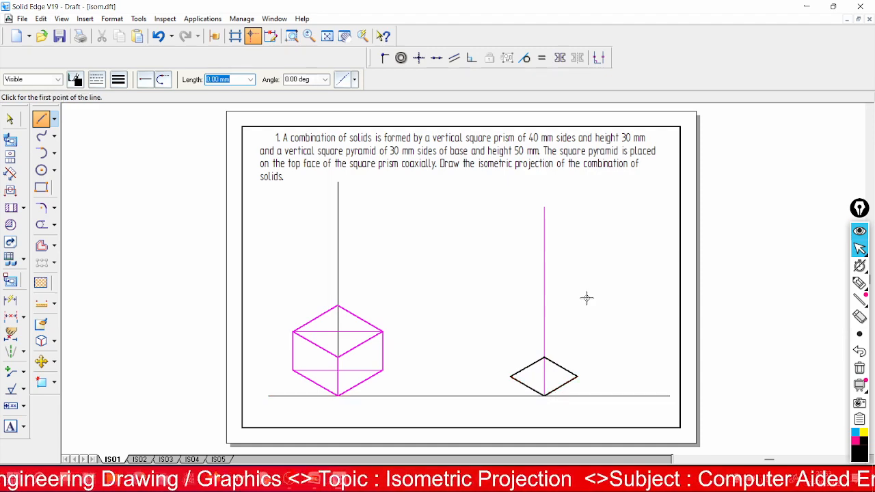
Step: Draw a 0.13 mm wide horizontal diagonal between the left and right base corners and trim away the vertical construction line above the base
left_click(292, 36)
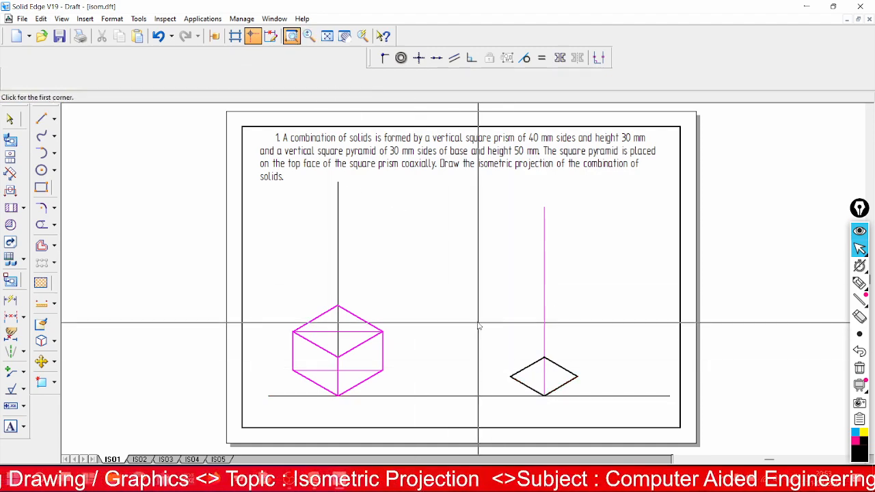
left_click(460, 249)
left_click(589, 417)
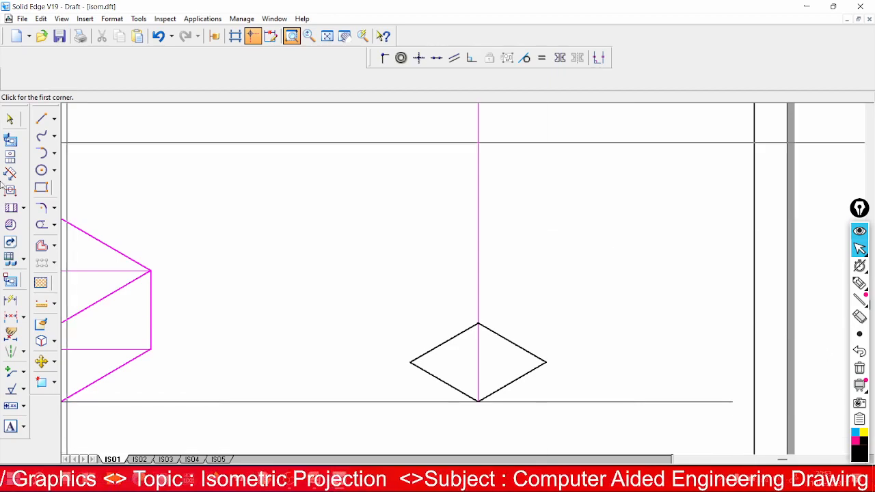
left_click(41, 119)
left_click(119, 79)
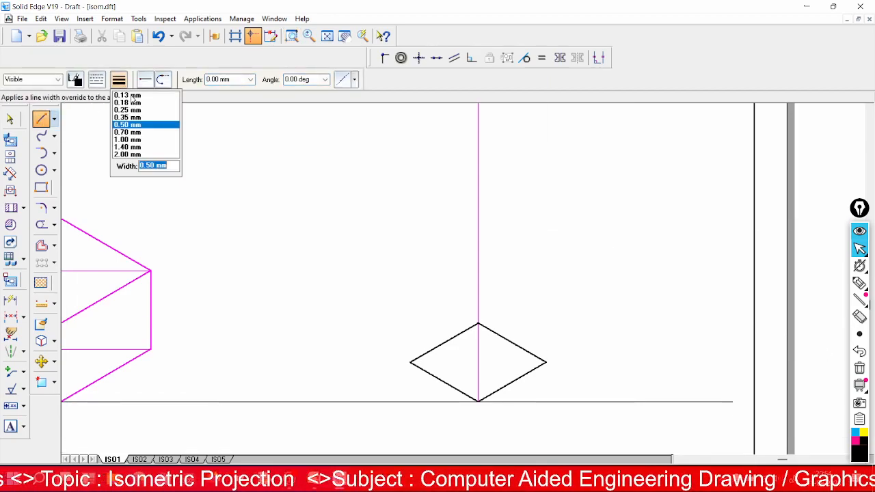
left_click(137, 95)
left_click(410, 362)
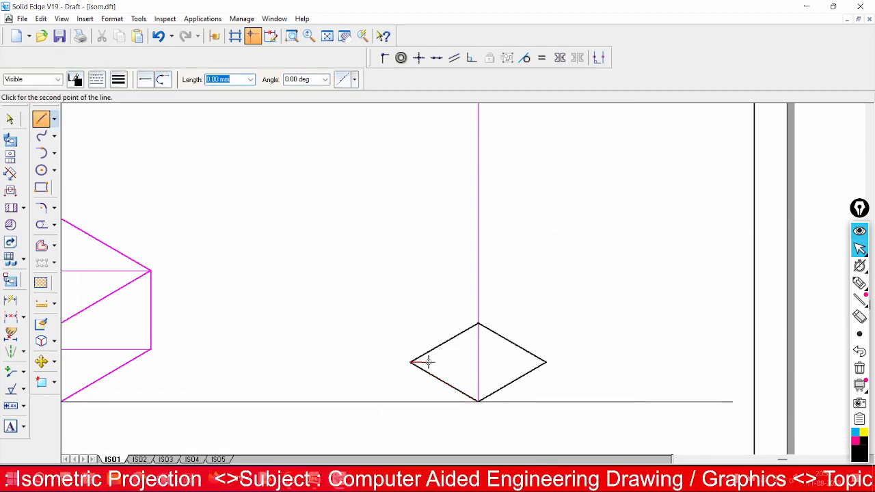
left_click(545, 362)
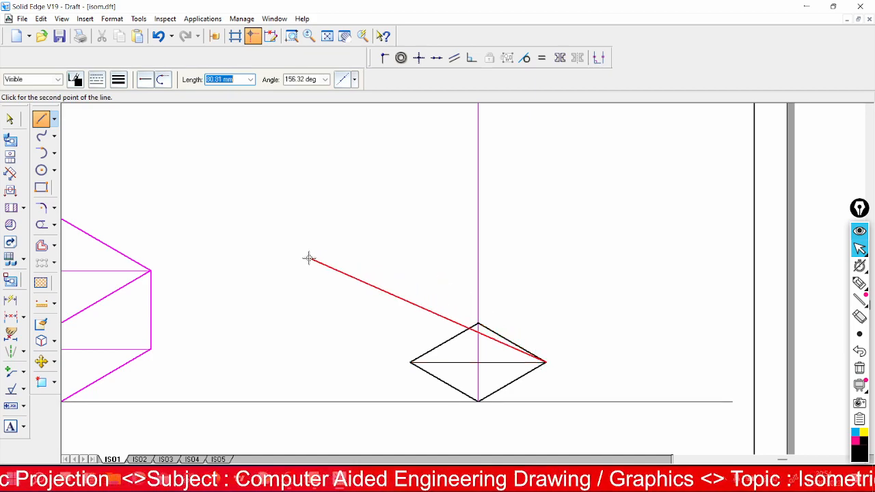
right_click(301, 249)
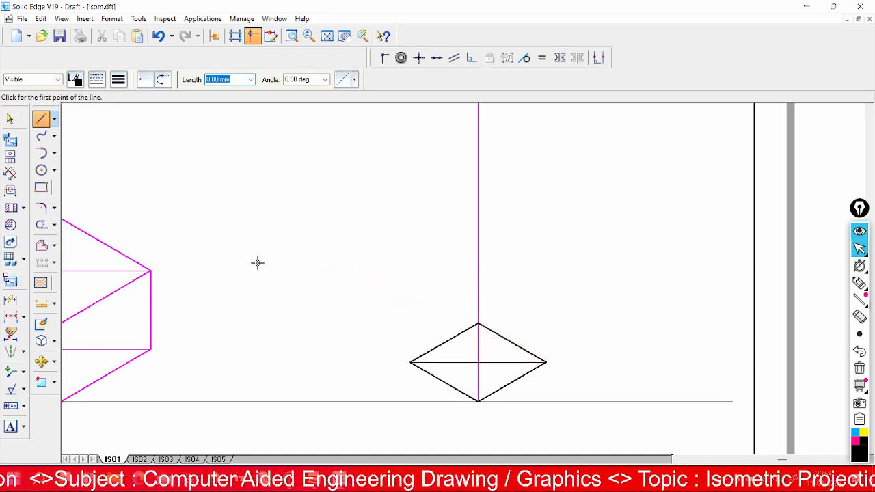
left_click(41, 225)
left_click_drag(461, 284, 504, 293)
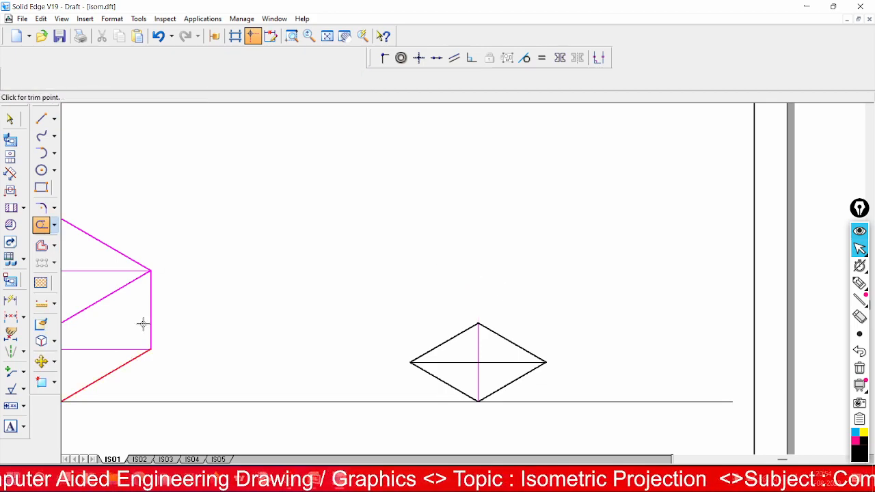
Step: Draw the pyramid's axis as a vertical dash-dot line from the base centre, length 5*8.164 mm at 90 degrees
left_click(42, 120)
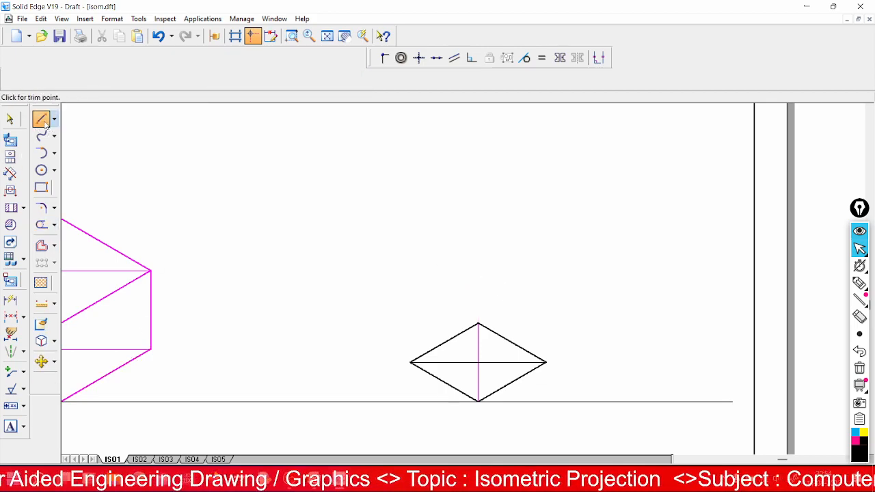
left_click(478, 363)
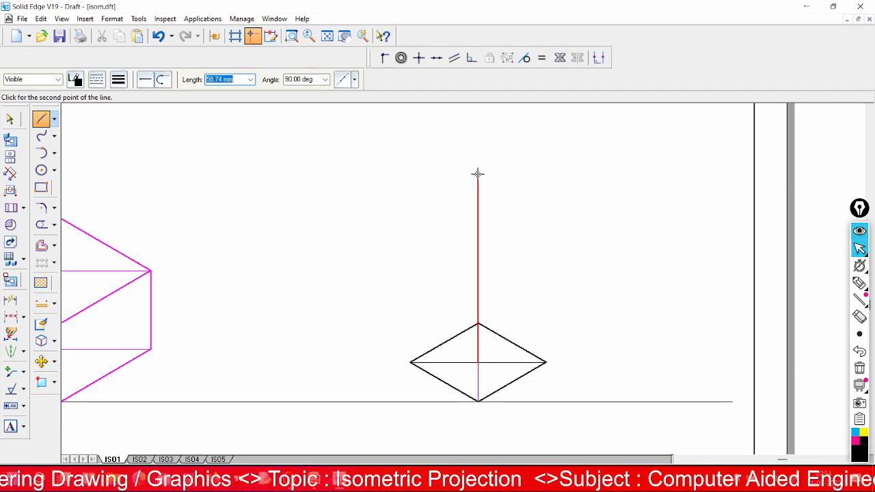
left_click(99, 81)
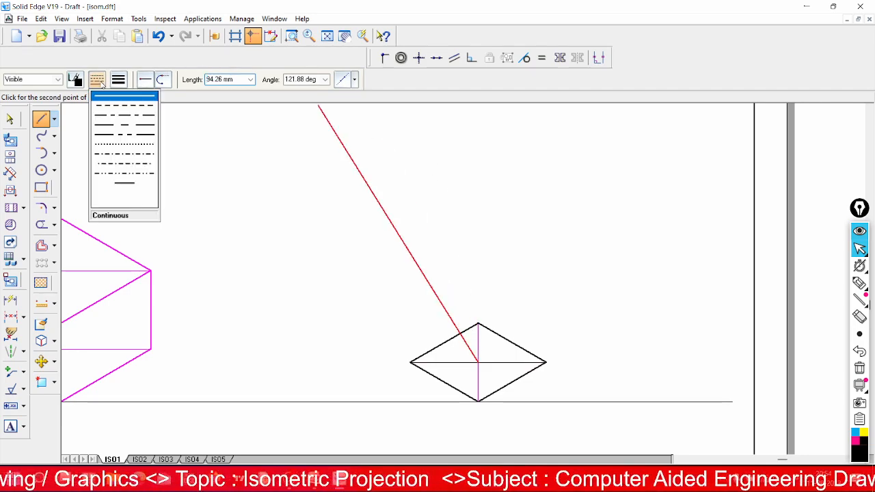
left_click(105, 118)
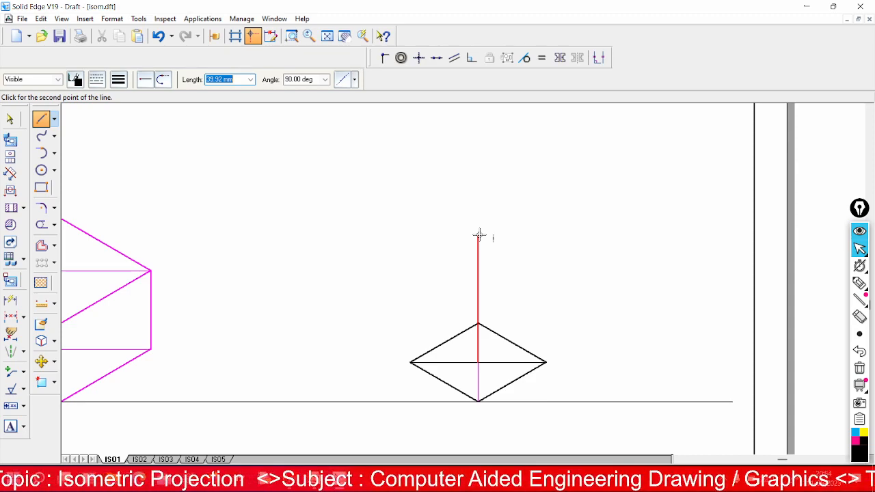
type("5*8.164")
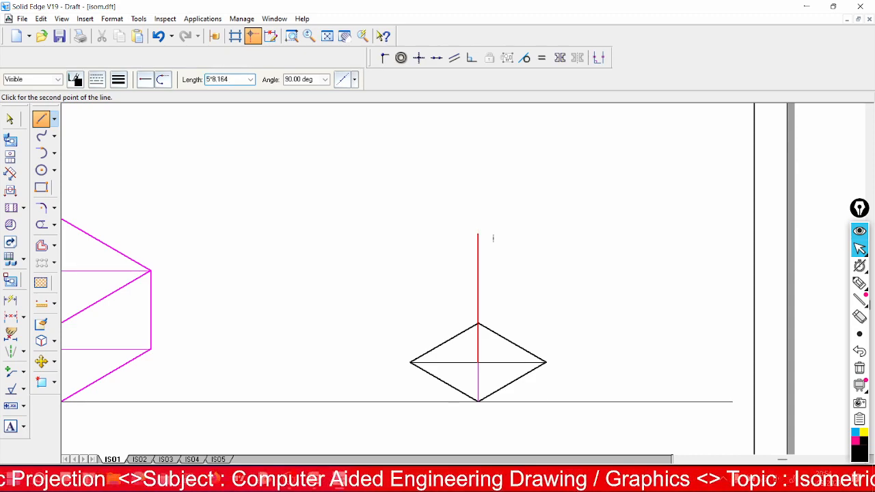
key("Tab")
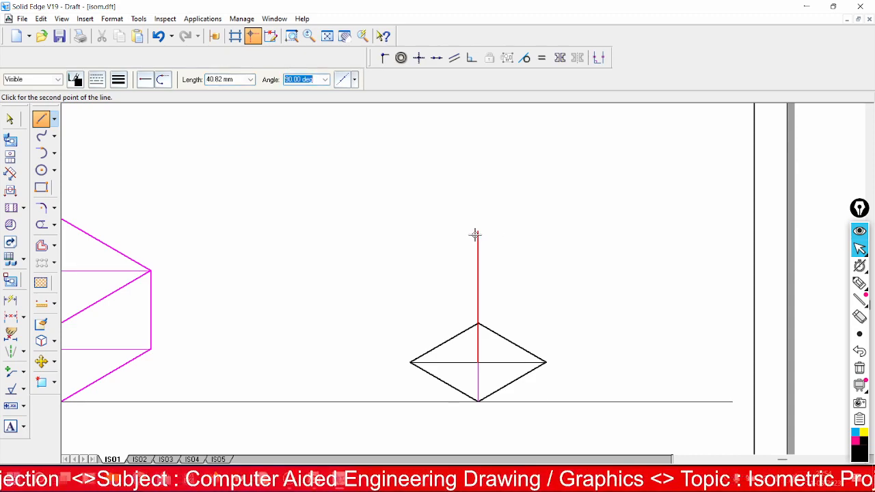
left_click(481, 229)
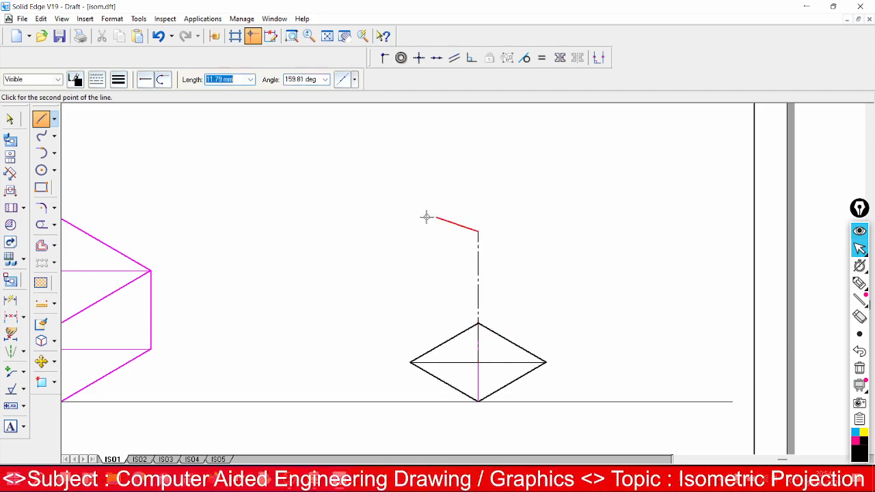
right_click(345, 216)
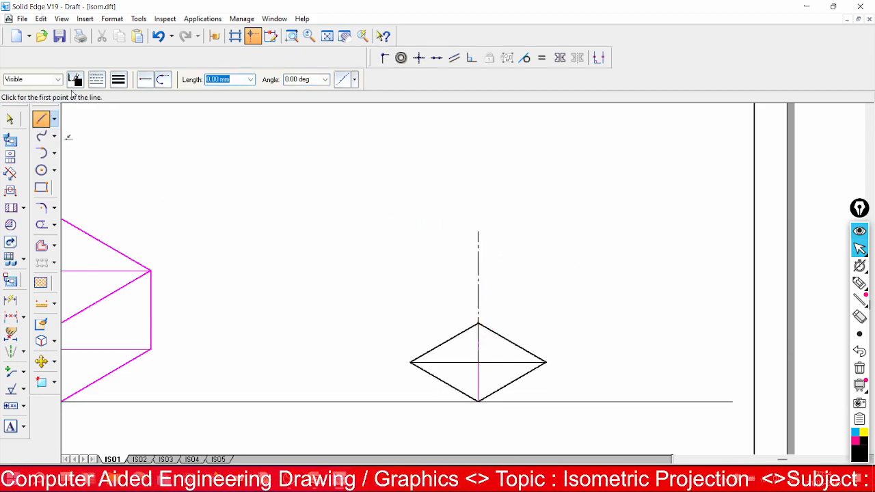
Step: Set the line width to 0.50 mm and draw the slant edges from the left base corner to the apex and down to the right corner
left_click(118, 80)
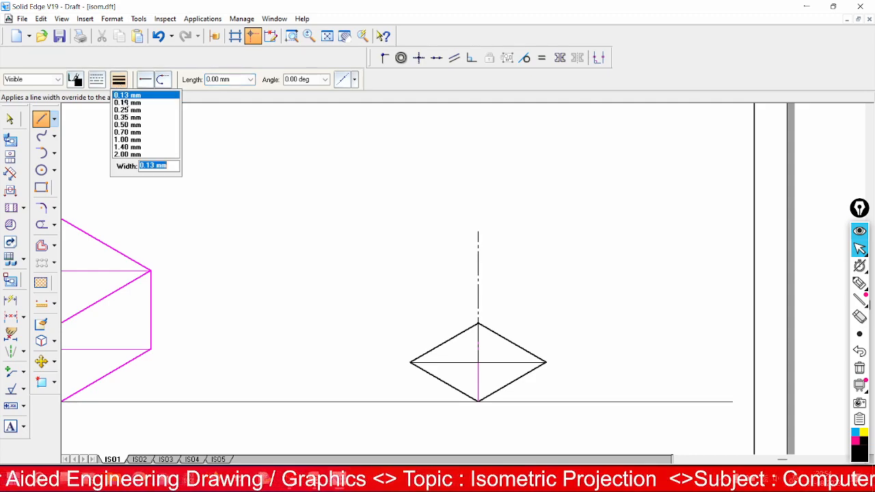
left_click(130, 125)
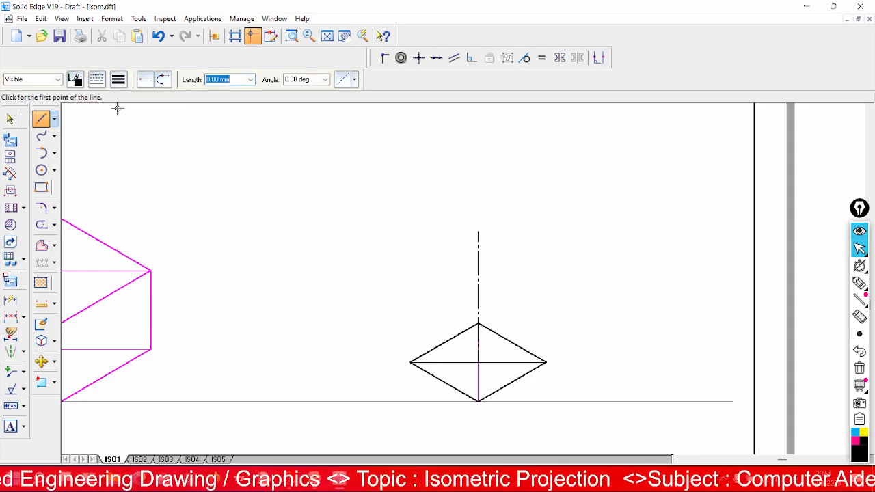
left_click(43, 119)
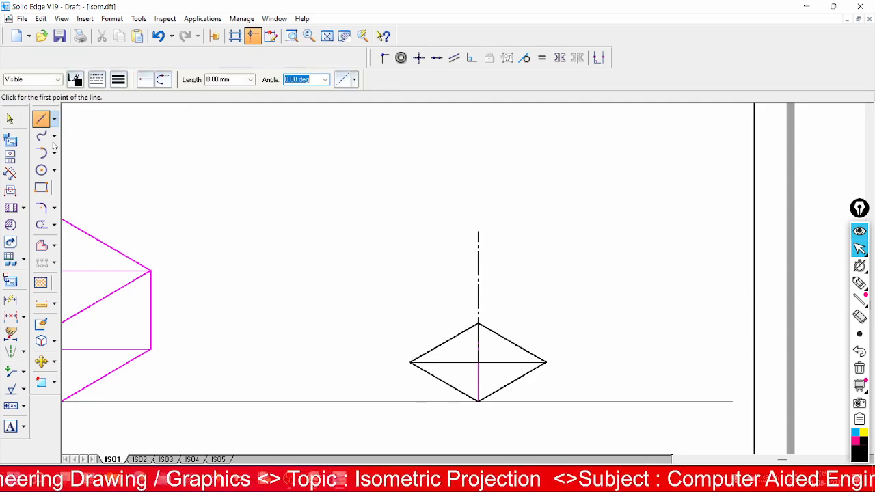
left_click(410, 362)
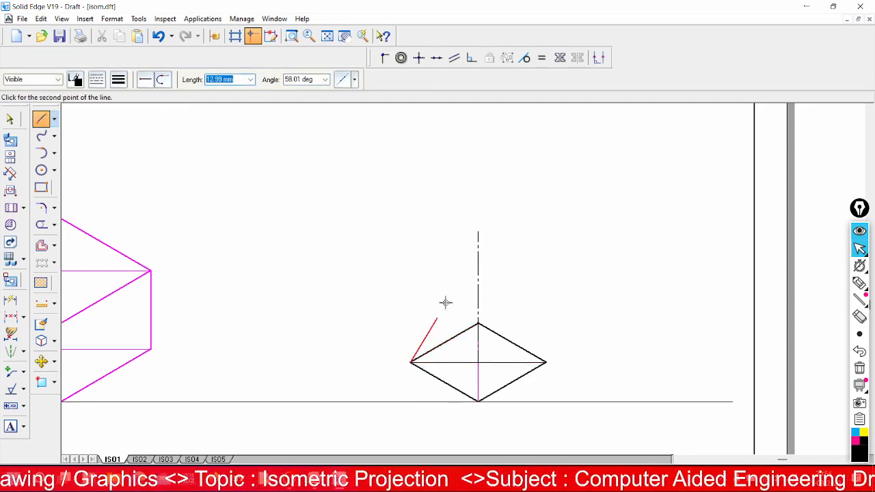
left_click(477, 232)
left_click(547, 364)
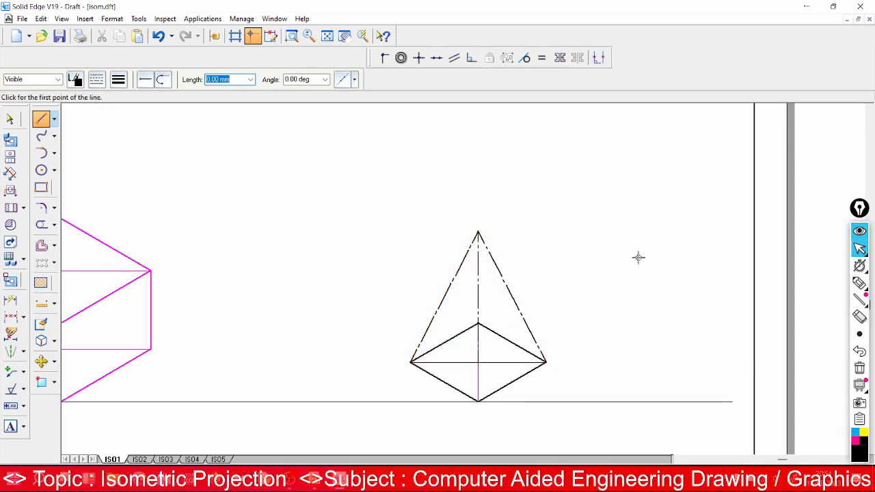
key("Escape")
Step: Change the left and right slant edges of the pyramid to the continuous line type with a 0.50 mm width
left_click(444, 297)
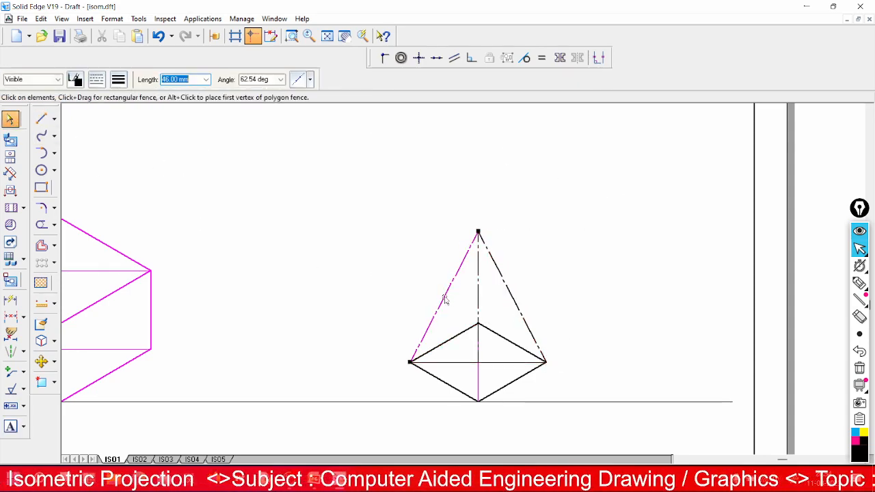
left_click(511, 295, "ctrl")
left_click(96, 80)
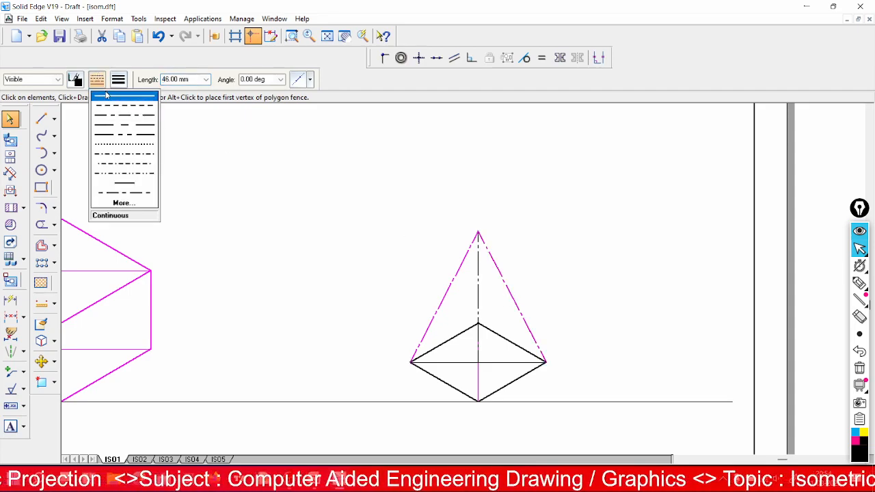
left_click(123, 96)
left_click(118, 79)
left_click(126, 128)
left_click(124, 156)
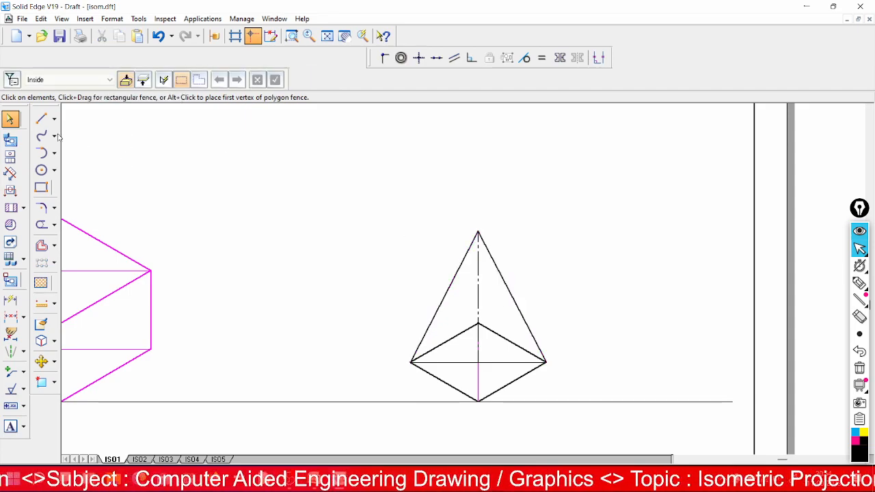
Step: Draw the front slant edge as a continuous line from the front base corner up to the apex
left_click(42, 120)
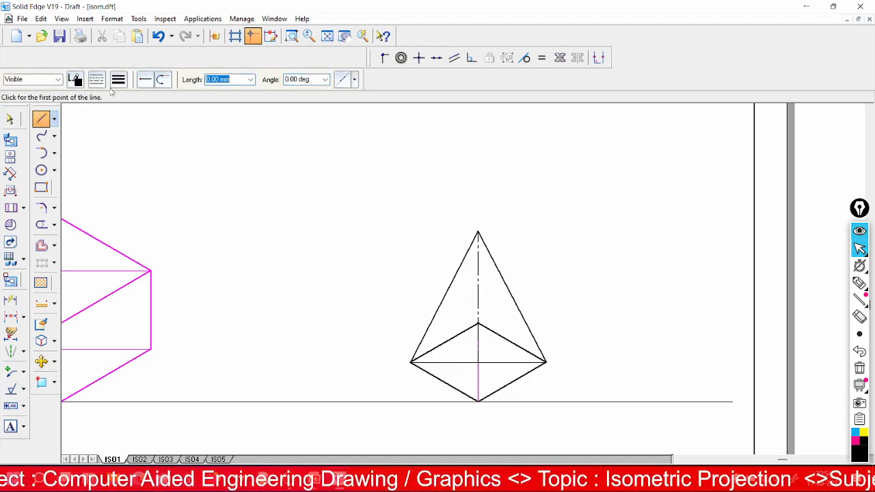
left_click(97, 79)
left_click(128, 130)
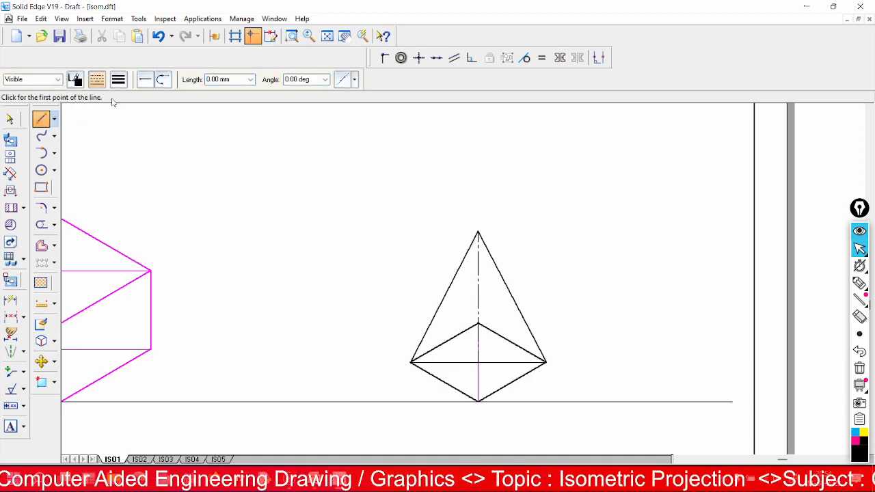
left_click(478, 401)
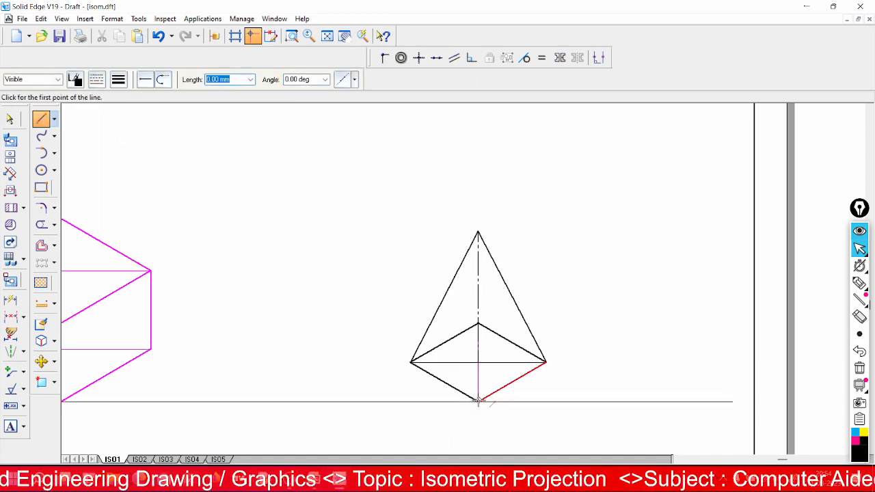
left_click(477, 233)
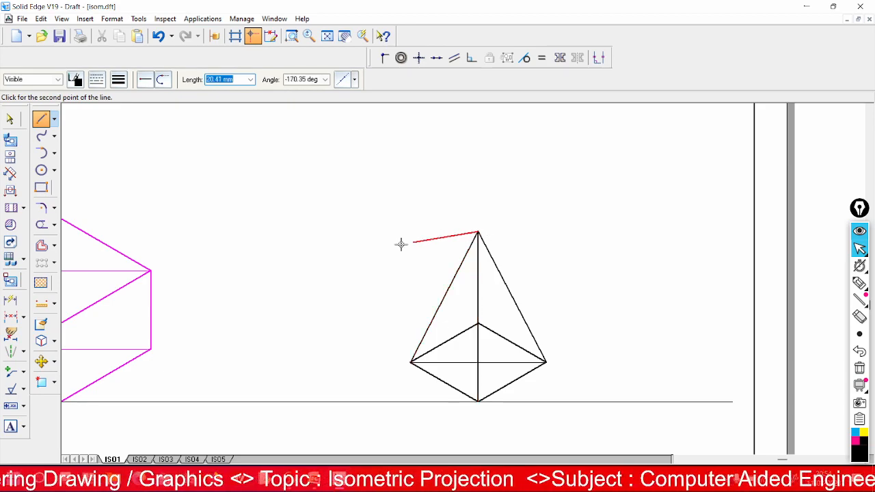
right_click(351, 255)
Step: Change the two rear base edges of the pyramid to the Dash line type
left_click(10, 119)
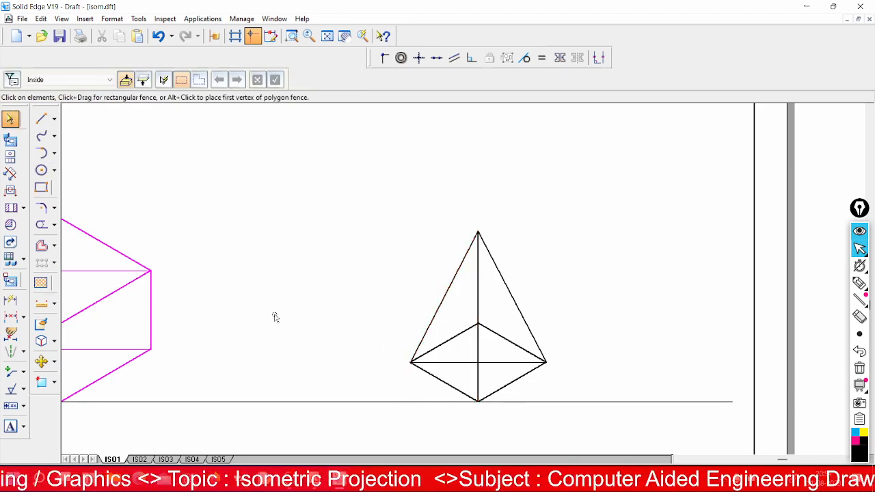
left_click(438, 348)
left_click(509, 342, "shift")
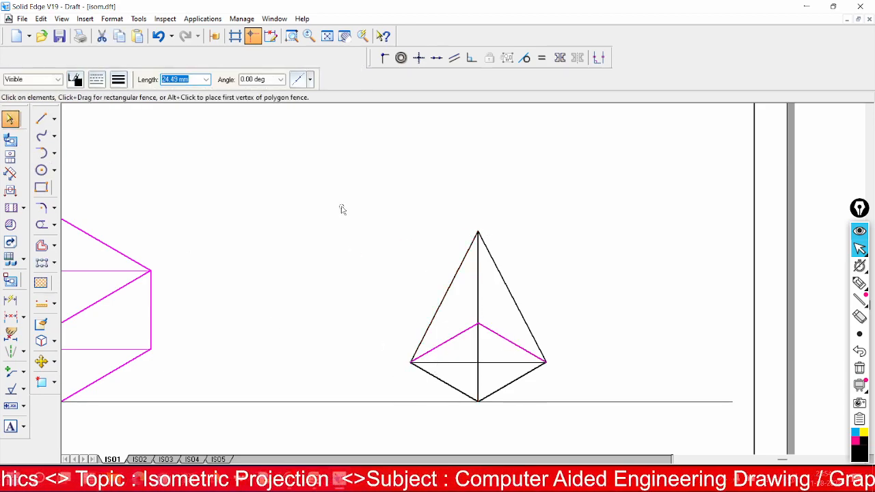
left_click(99, 80)
left_click(136, 133)
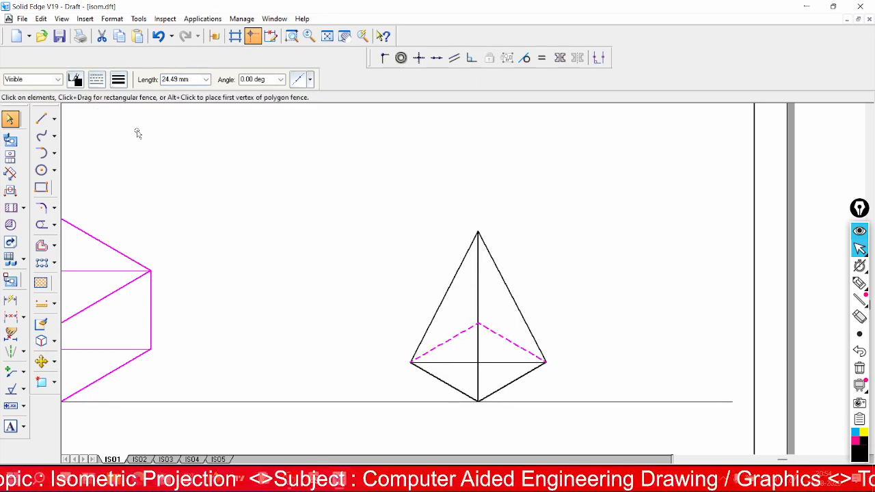
left_click(183, 176)
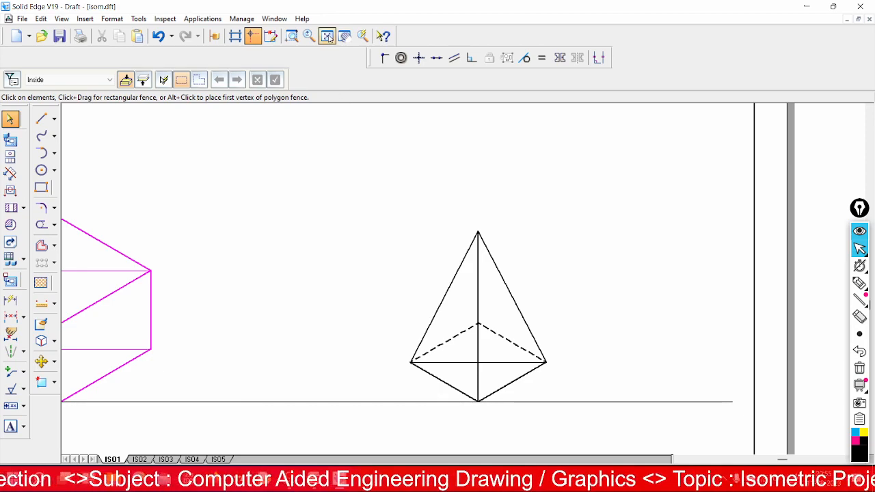
Step: Move the whole pyramid by its base centre onto the centre of the square prism's top face
left_click(327, 35)
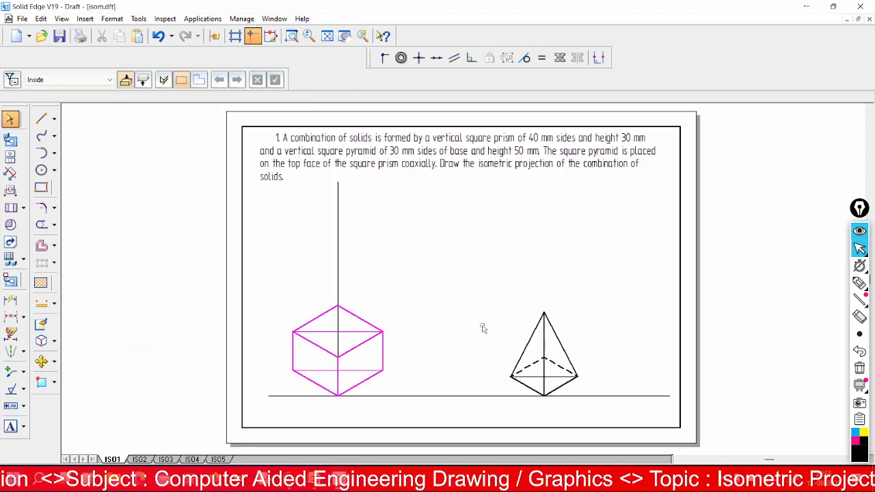
left_click(41, 364)
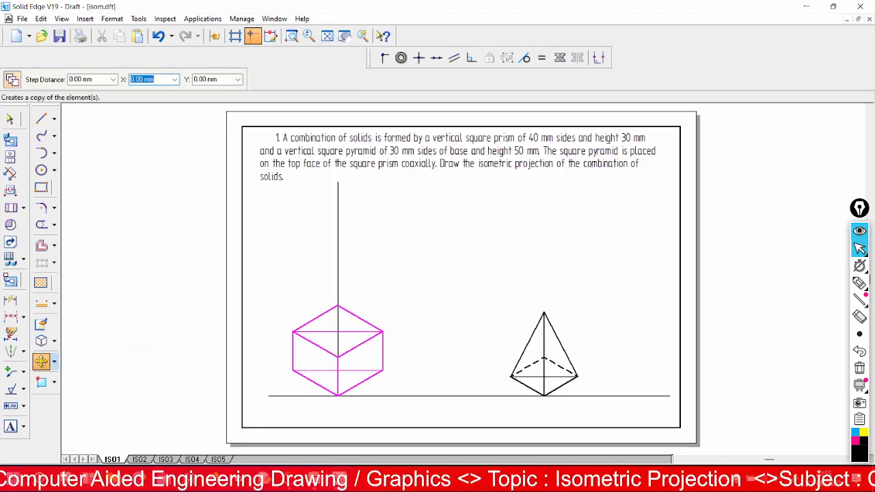
mouse_move(486, 274)
left_mouse_down()
mouse_move(598, 416)
mouse_move(626, 431)
left_mouse_up()
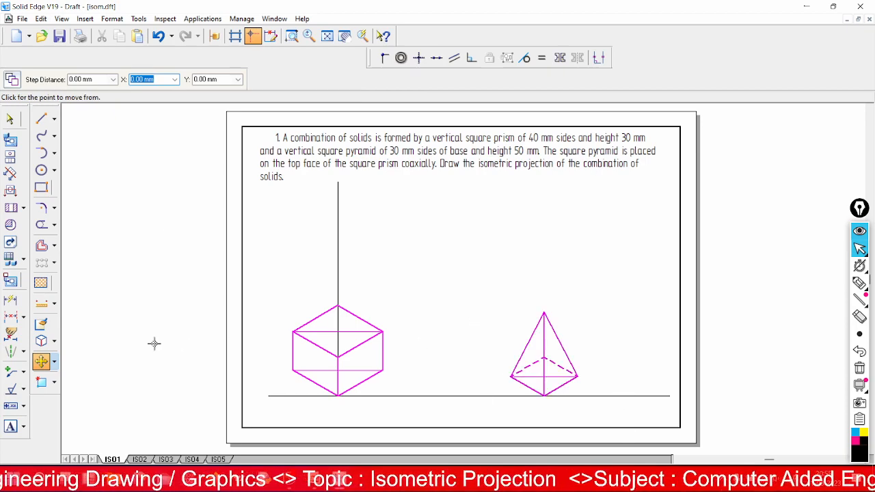
left_click(543, 377)
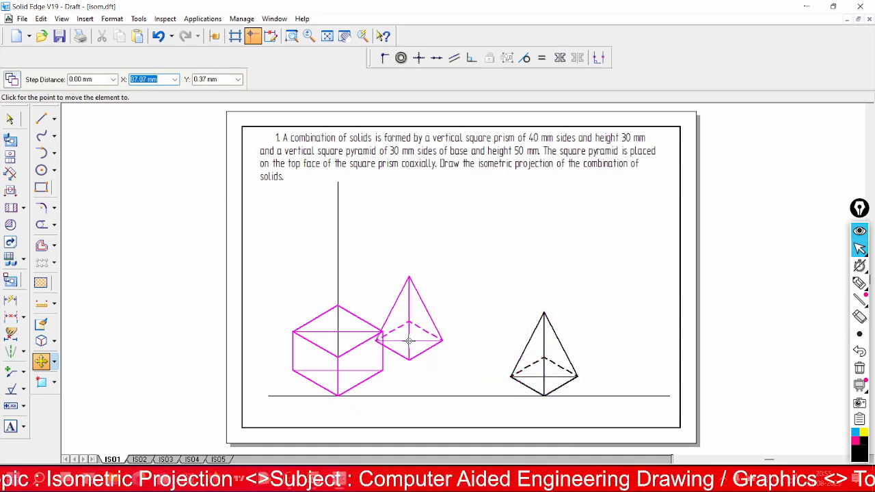
left_click(336, 331)
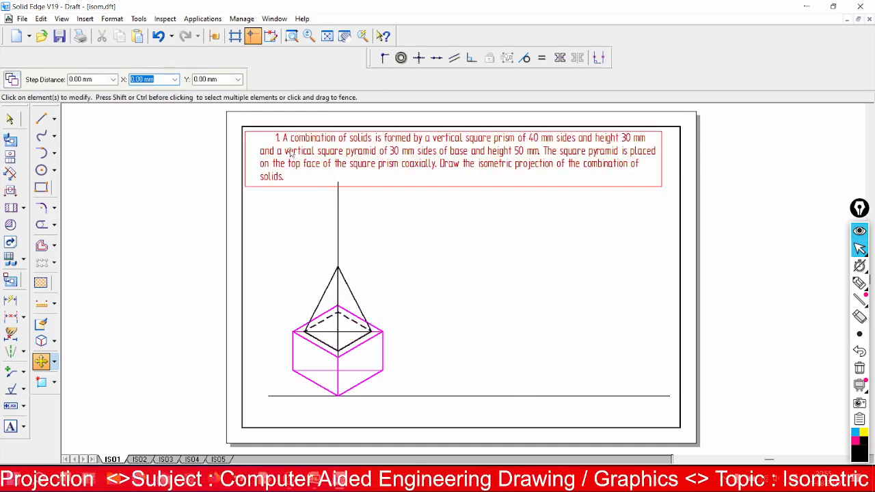
Step: Trim away the portion of the prism's rear-left top edge that lies behind the pyramid
left_click(292, 36)
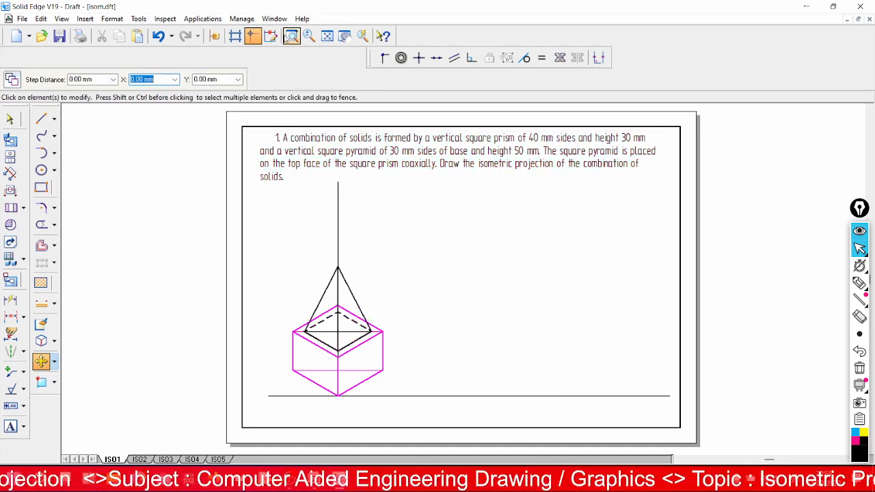
left_click(268, 184)
left_click(443, 425)
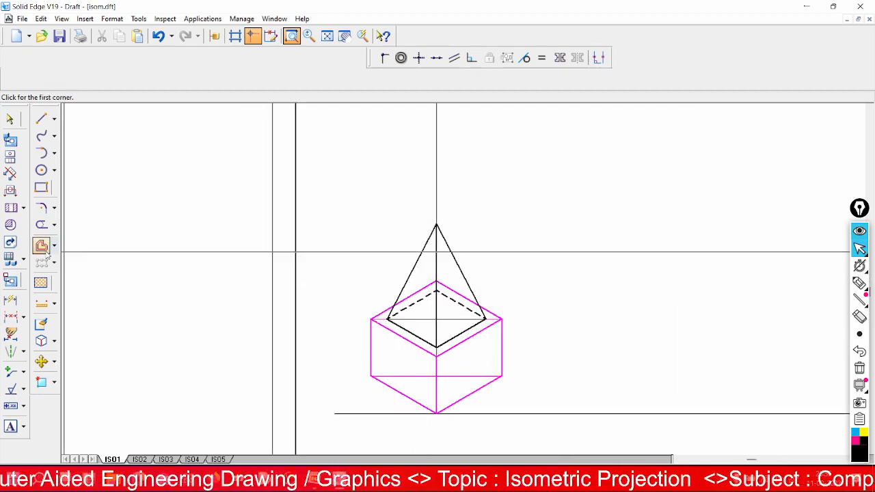
left_click(41, 227)
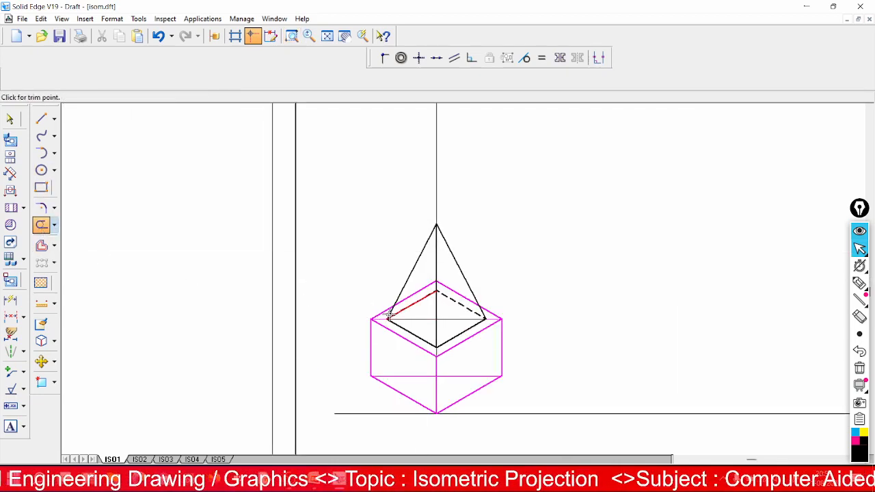
Step: Redraw the hidden part of the prism's rear-left top edge as a dashed line from the pyramid's slant edge to the rear corner
left_click(41, 118)
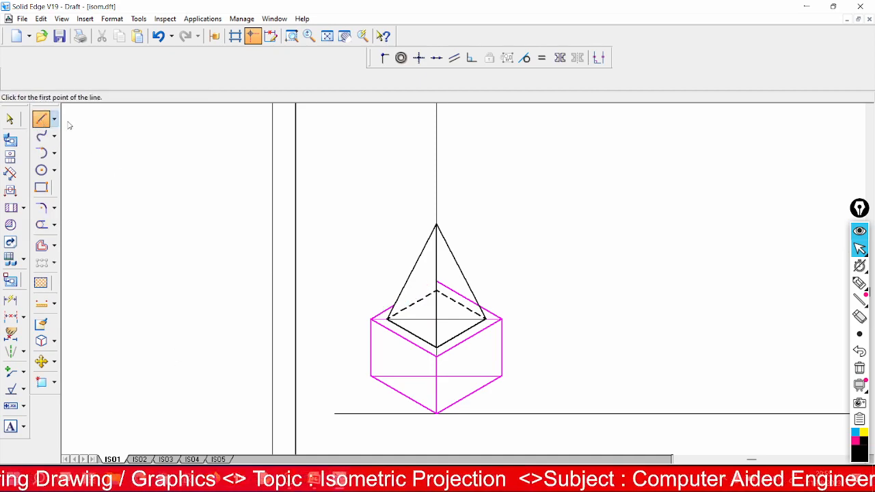
left_click(119, 79)
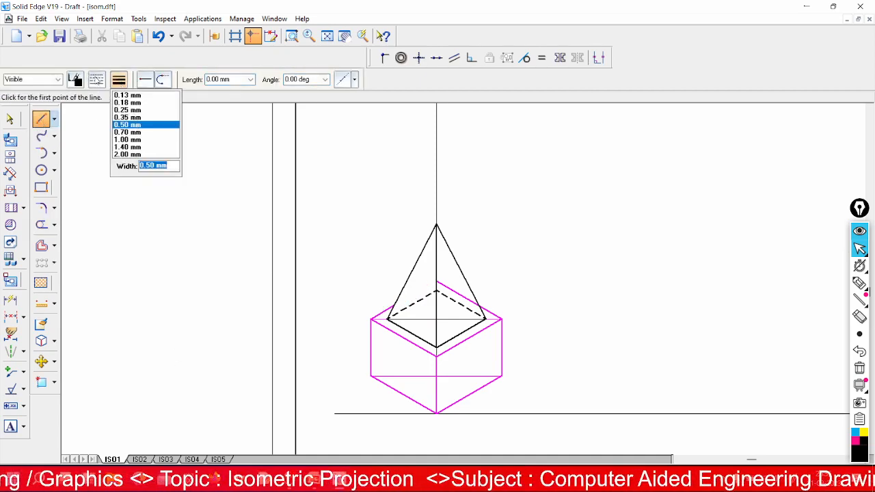
left_click(99, 80)
left_click(110, 106)
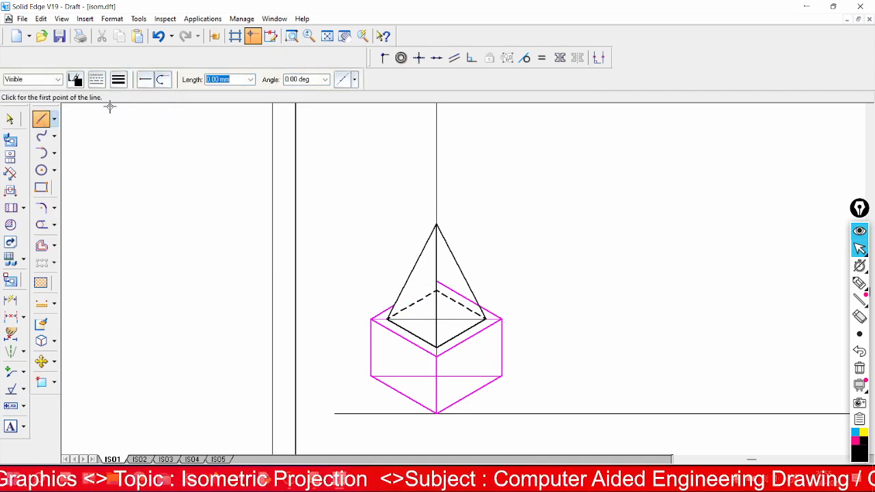
left_click(394, 304)
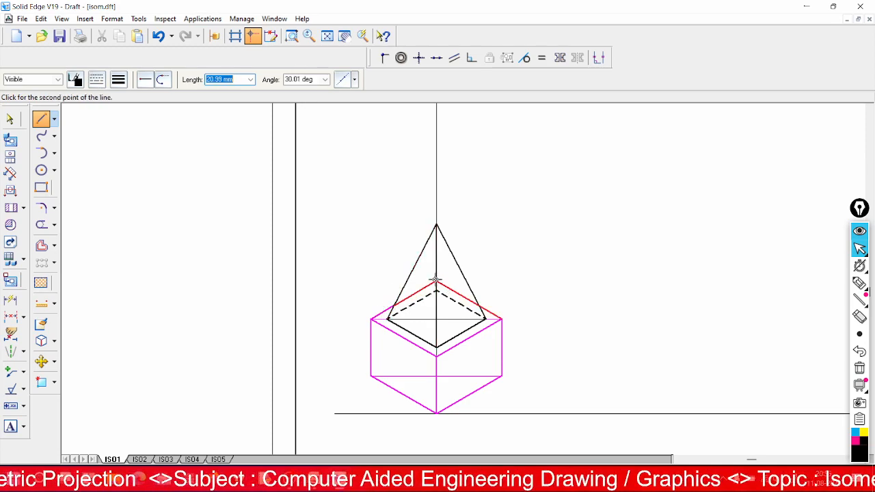
left_click(436, 280)
right_click(545, 246)
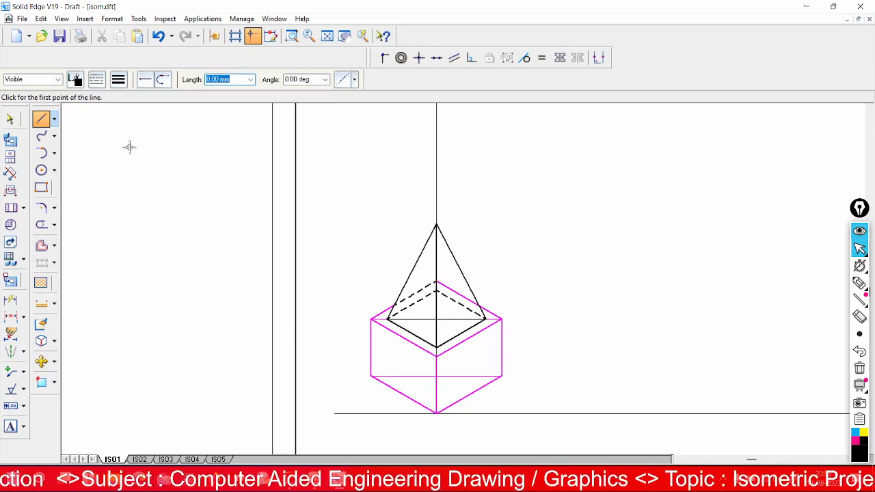
Step: Trim the prism's rear-right top edge behind the pyramid and redraw that portion as a dashed line to the rear corner
left_click(41, 224)
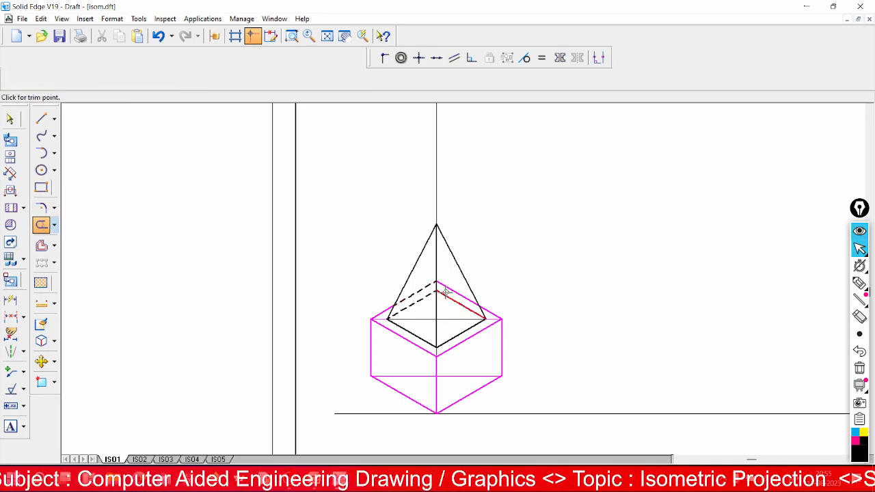
left_click(292, 36)
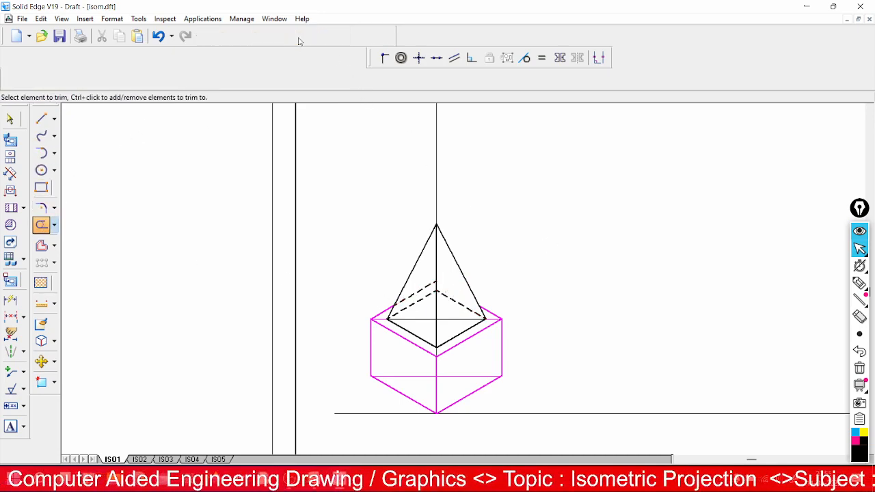
left_click(351, 194)
left_click(602, 399)
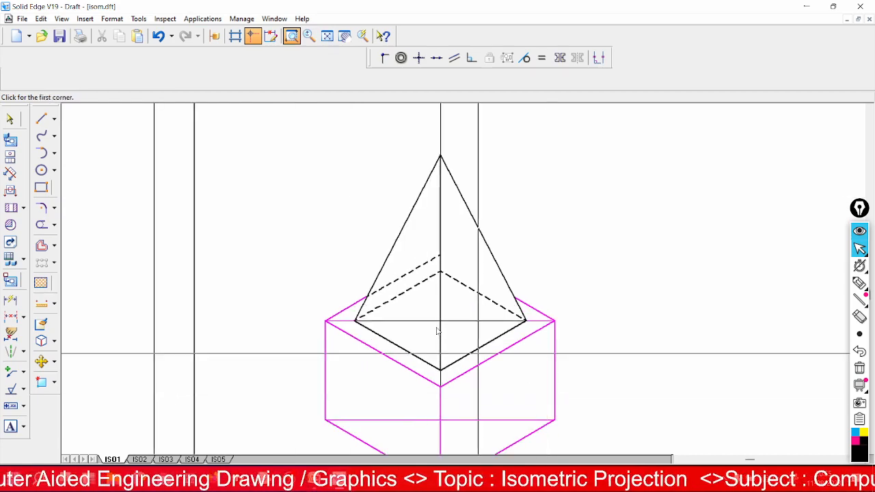
left_click(41, 118)
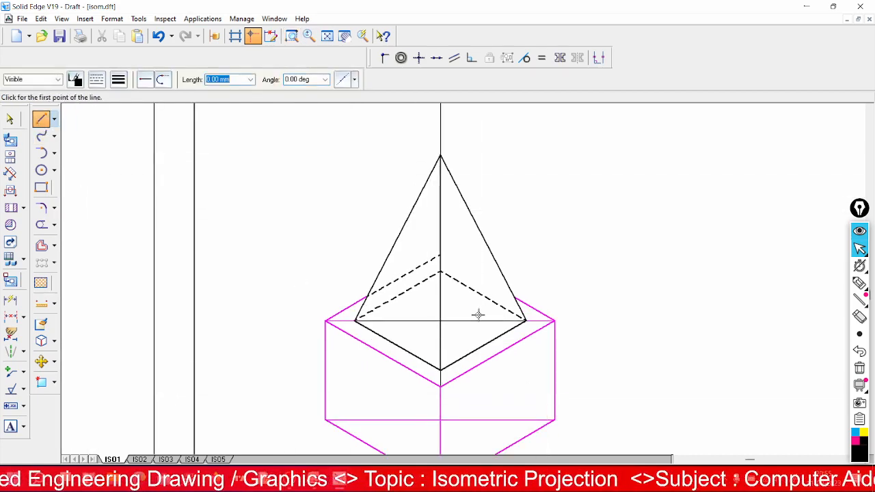
left_click(517, 299)
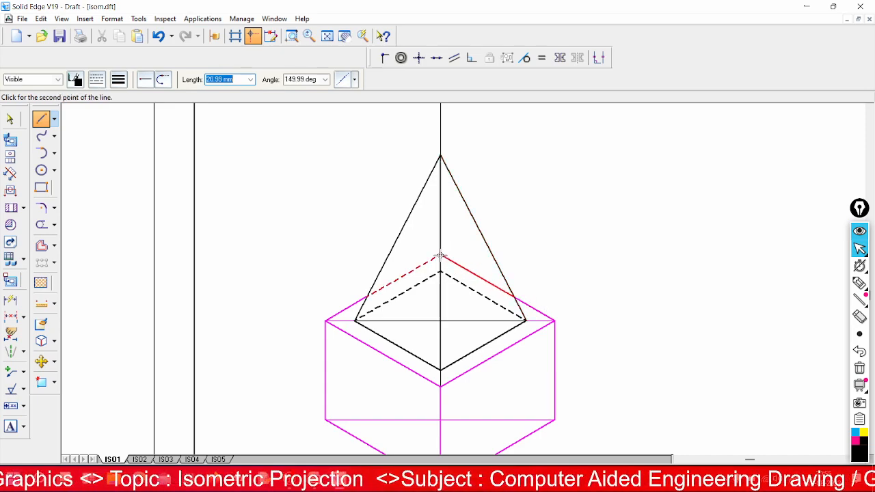
left_click(440, 256)
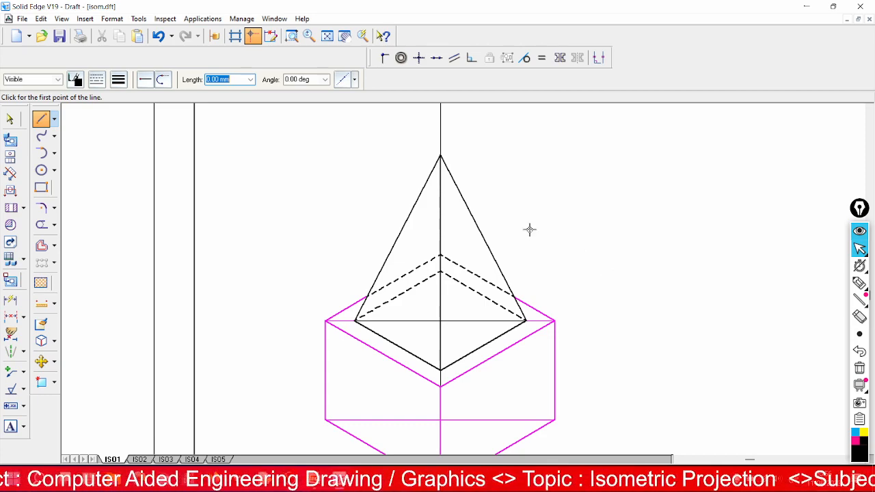
Step: Copy the prism's front-right bottom edge from the front bottom corner to the left bottom corner as the rear-left bottom edge
left_click(327, 36)
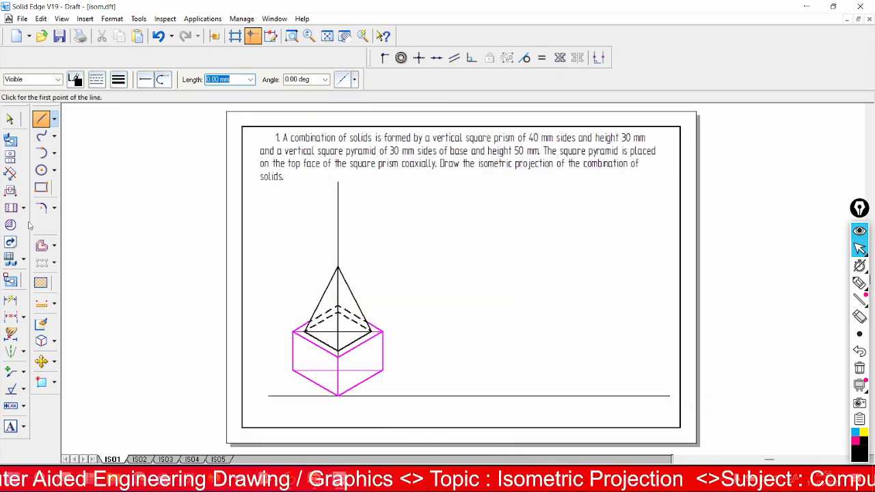
left_click(9, 119)
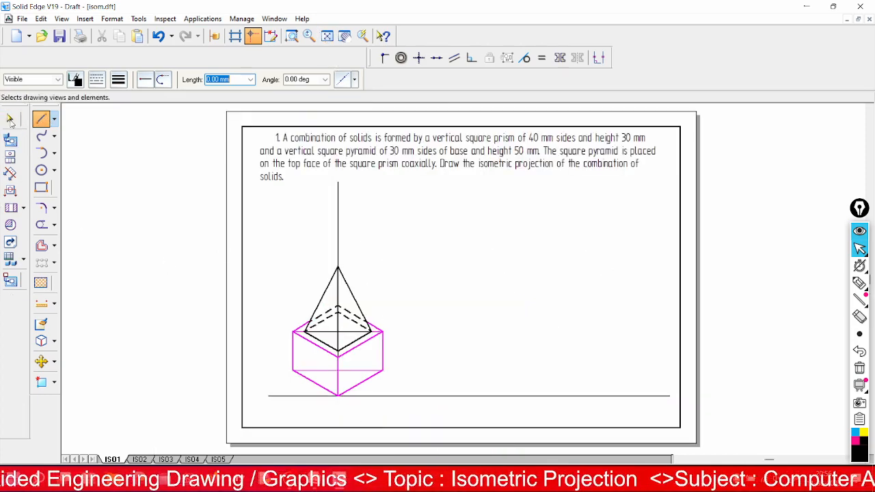
left_click(358, 386)
left_click(41, 361)
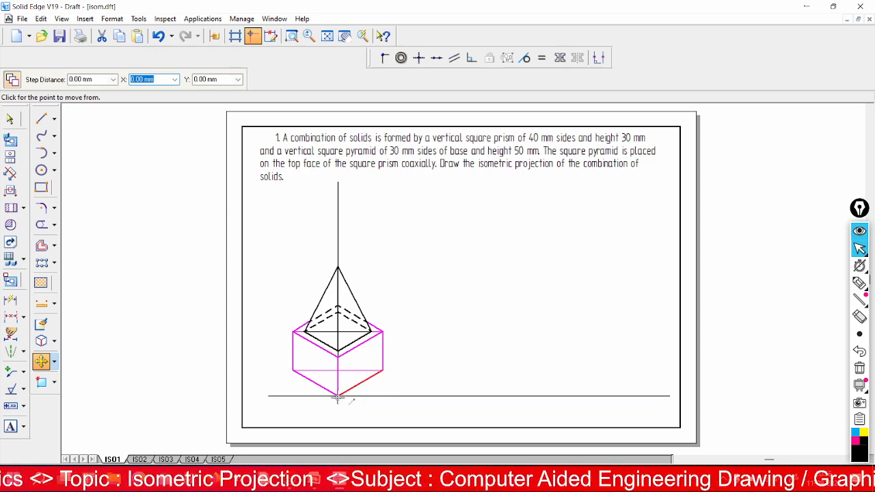
left_click(337, 396)
left_click(292, 371)
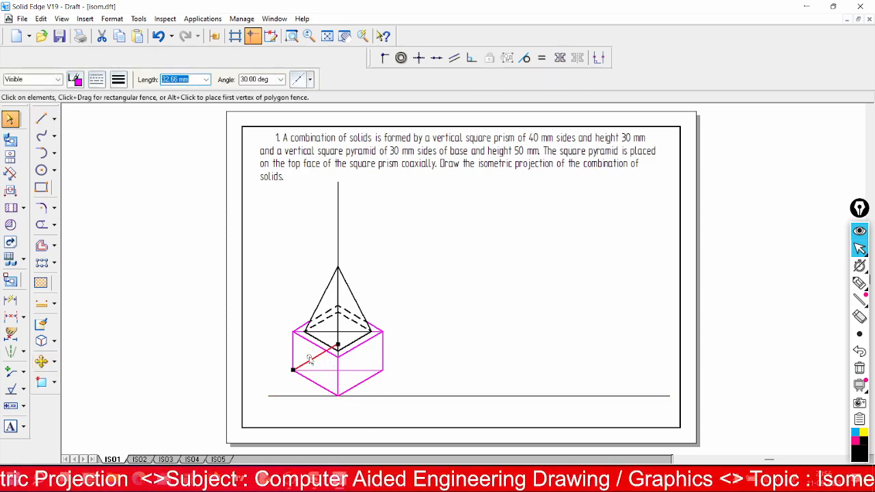
Step: Change the prism's rear-left bottom edge to the Dash line type
left_click(96, 79)
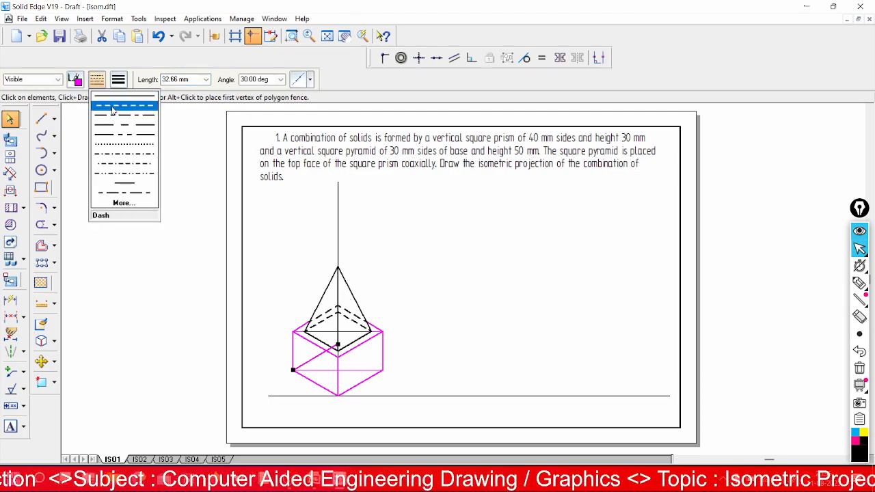
left_click(113, 109)
left_click(167, 141)
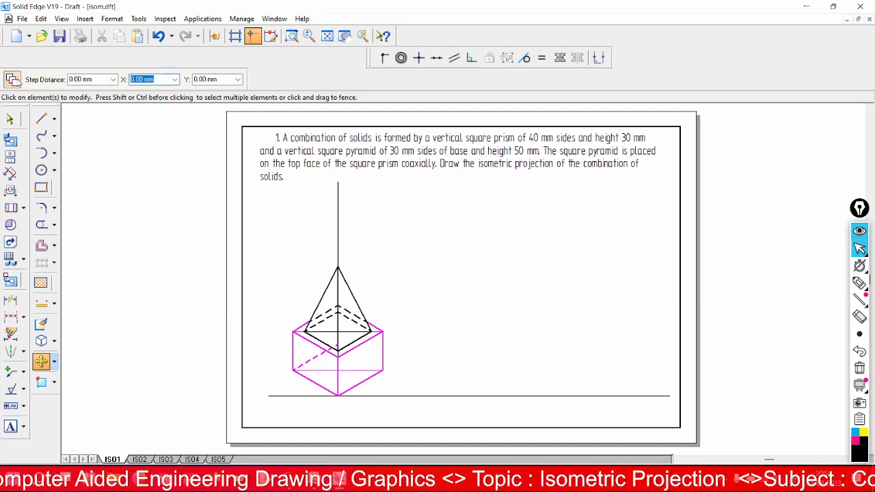
Step: Copy the prism's front-left bottom edge from the front bottom corner to the right bottom corner as the rear-right bottom edge
left_click(309, 383)
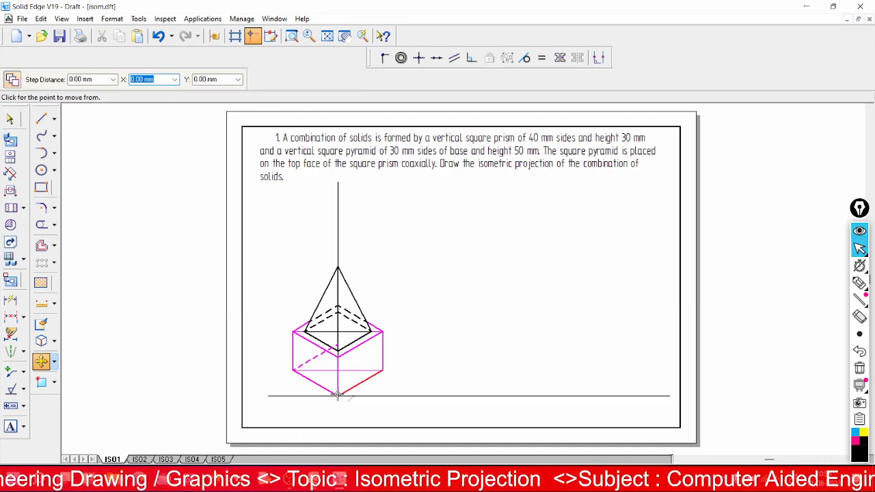
left_click(337, 394)
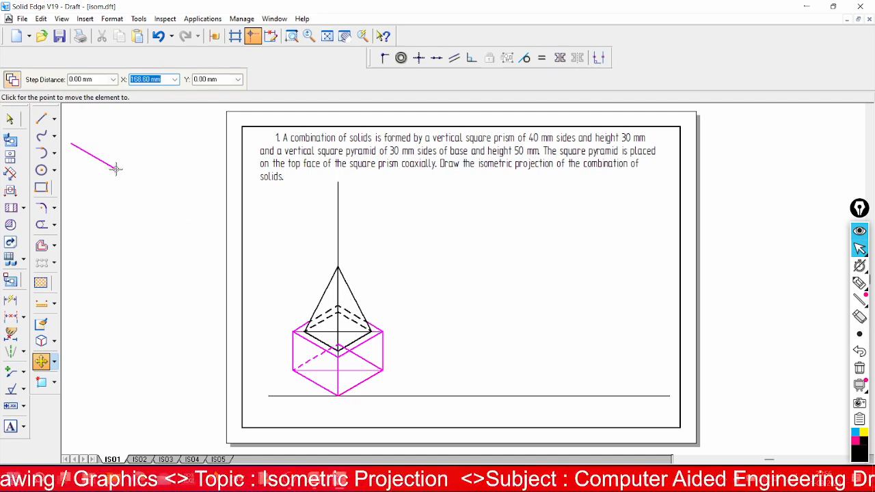
left_click(10, 119)
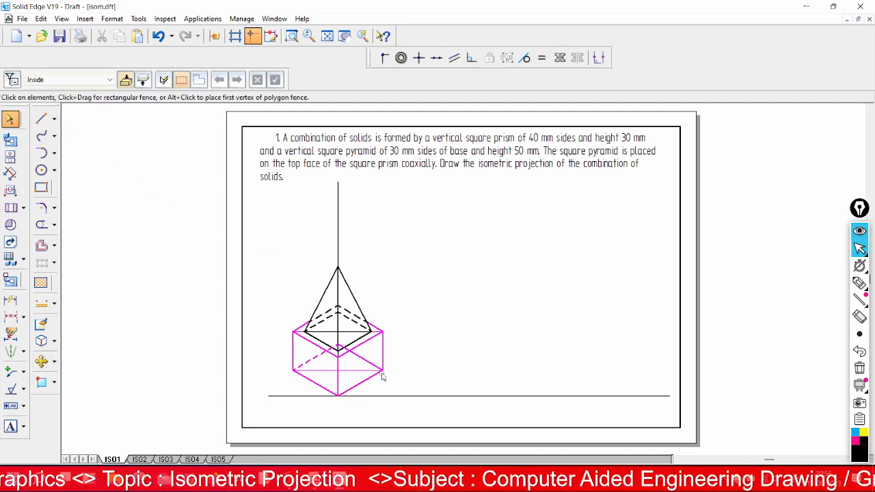
Step: Change the prism's rear-right bottom edge to the Dash line type
left_click(366, 359)
left_click(97, 79)
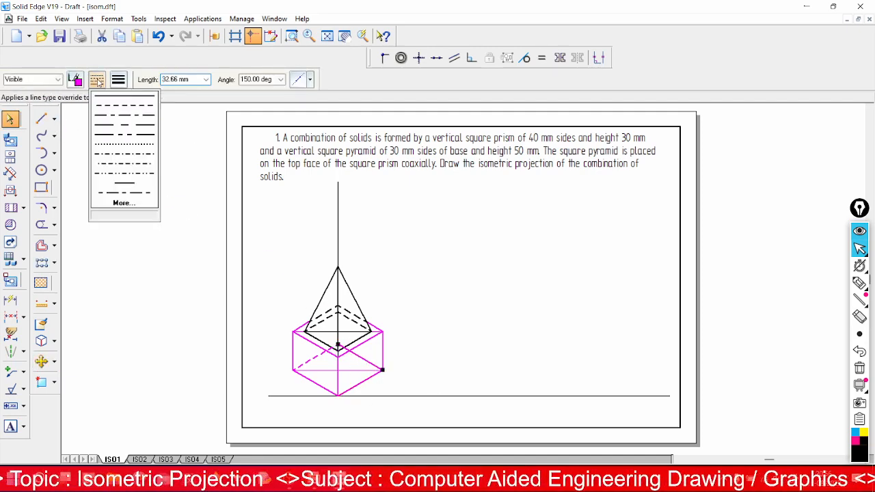
left_click(109, 109)
left_click(123, 217)
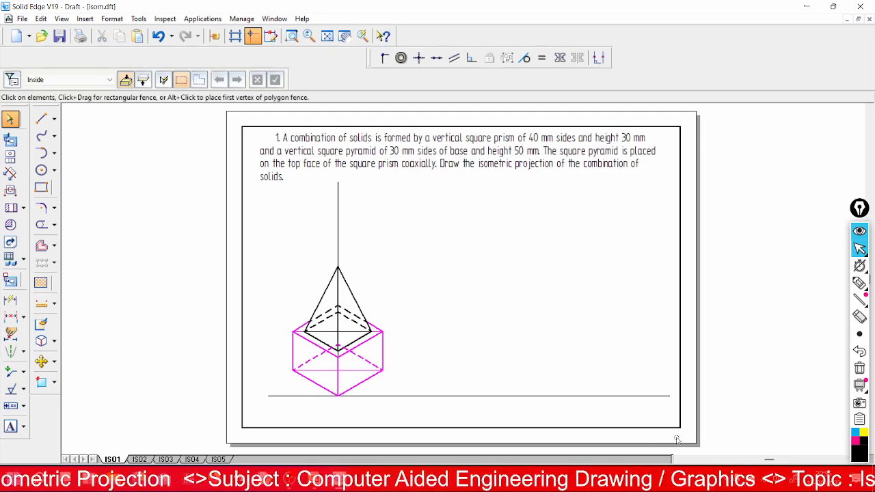
Step: Delete the tall vertical construction line running through the axis of the combined solids
left_click(338, 205)
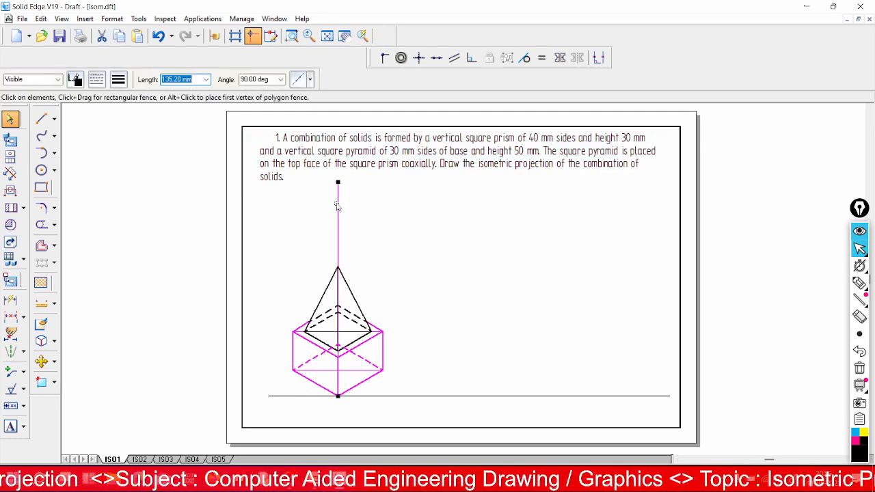
key("Delete")
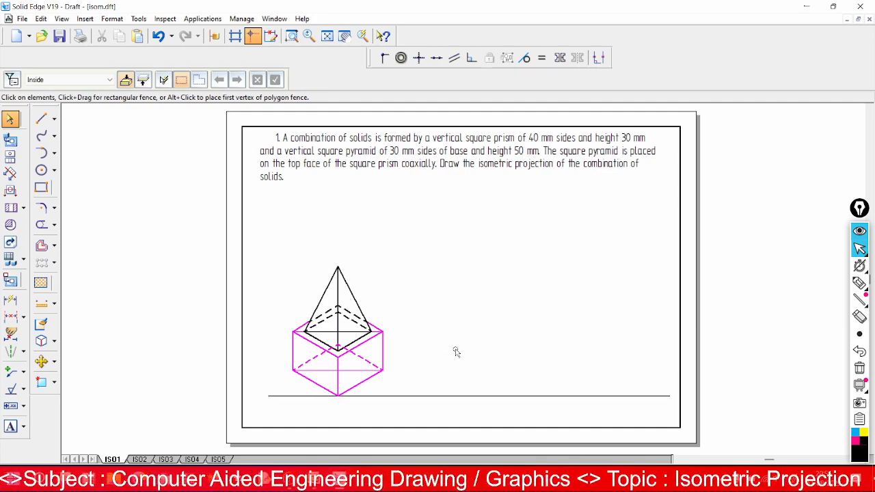